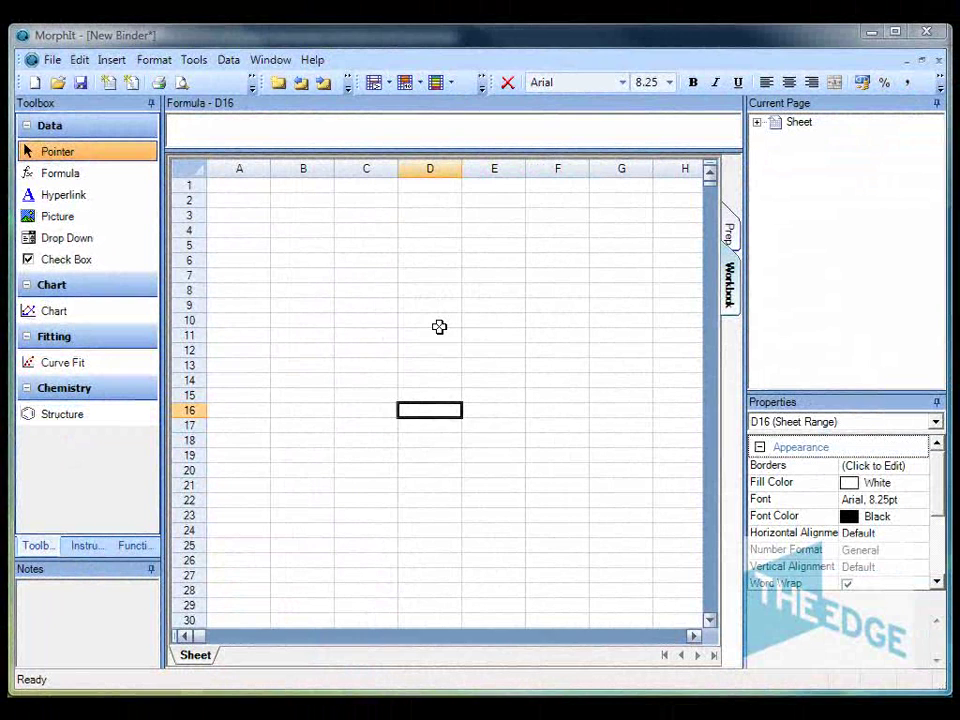
Insert a new table, rename it Compounds, and select its Headers folder
{"action": "left_click", "coordinate": [437, 304]}
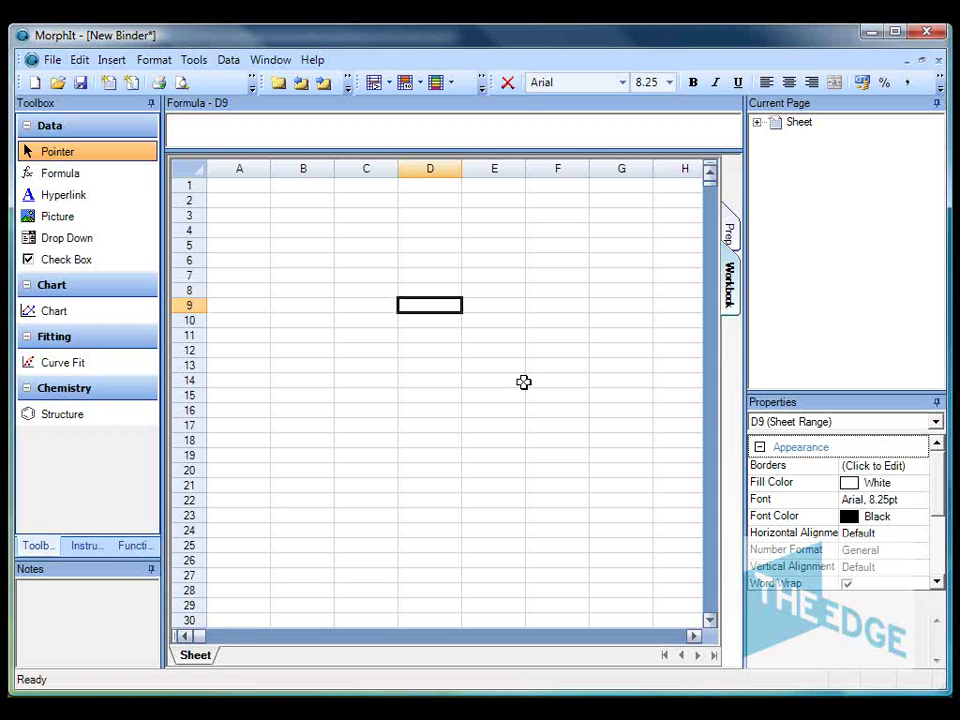
{"action": "left_click", "coordinate": [521, 382]}
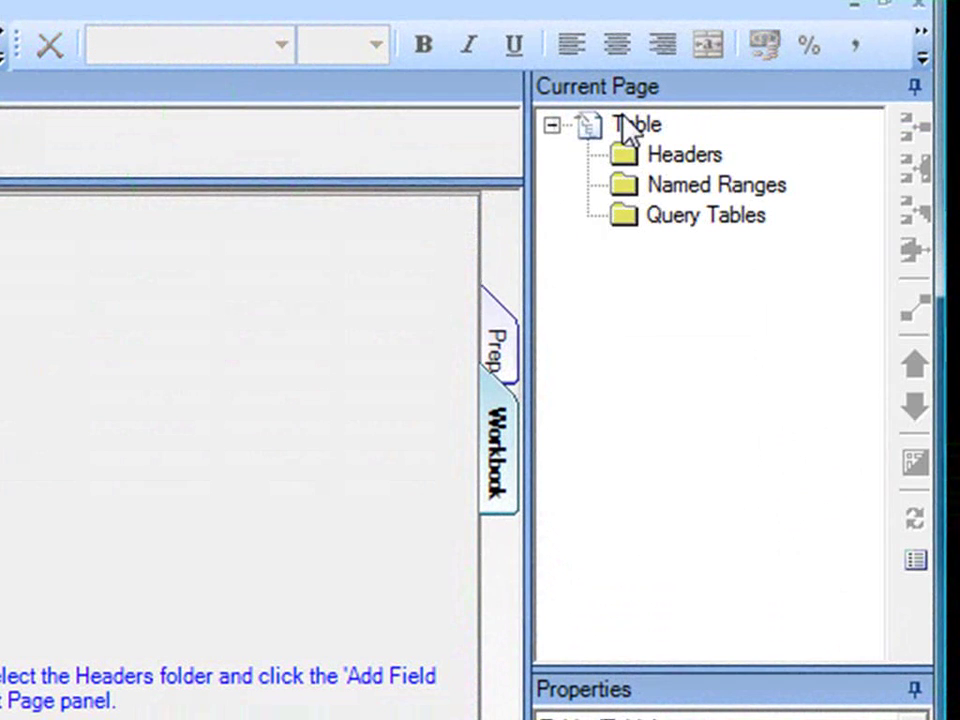
{"action": "double_click", "coordinate": [638, 130]}
{"action": "type", "text": "Compounds"}
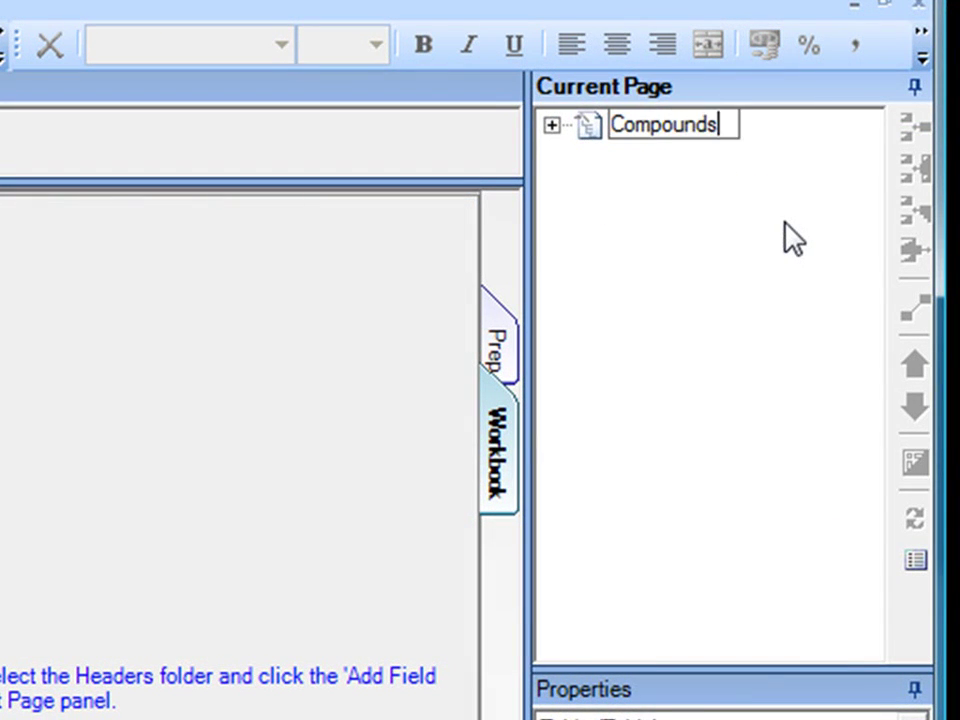
{"action": "key", "text": "Return"}
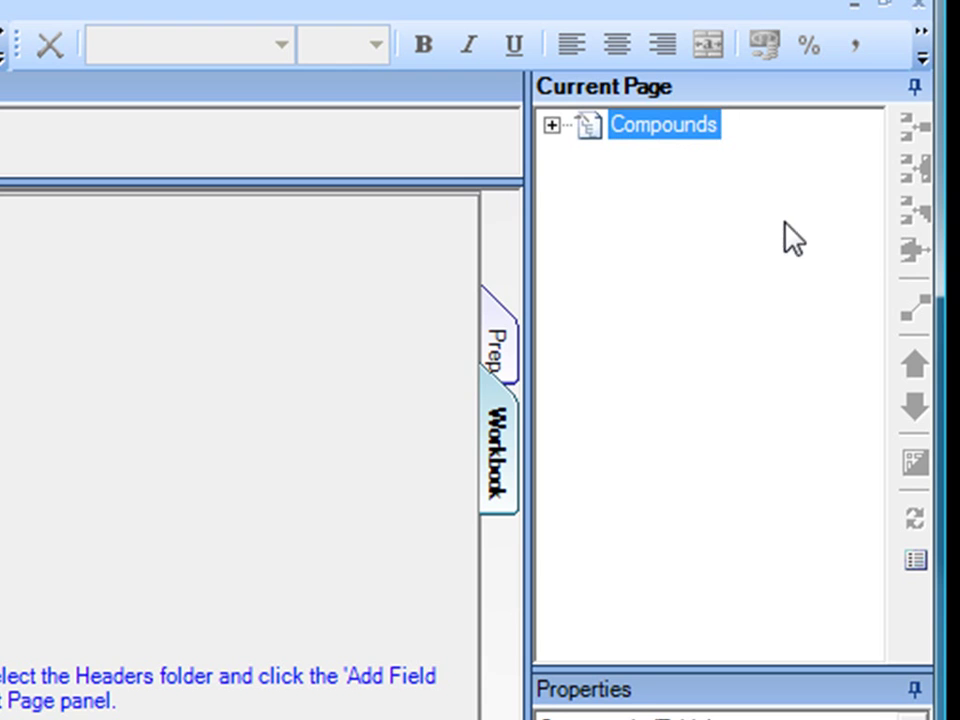
{"action": "left_click", "coordinate": [552, 127]}
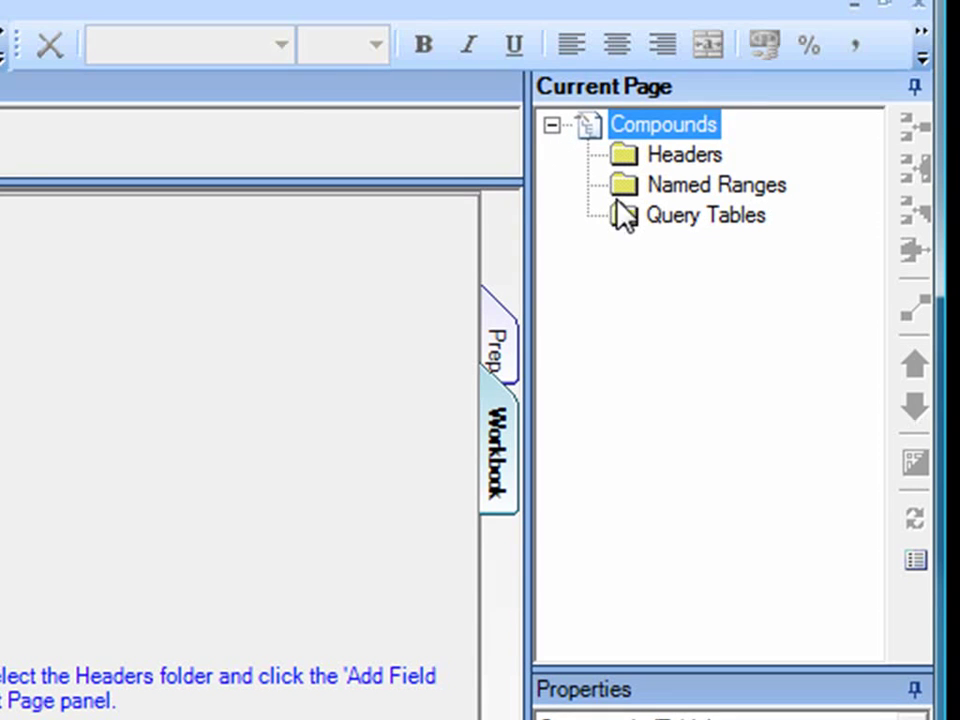
{"action": "left_click", "coordinate": [668, 157]}
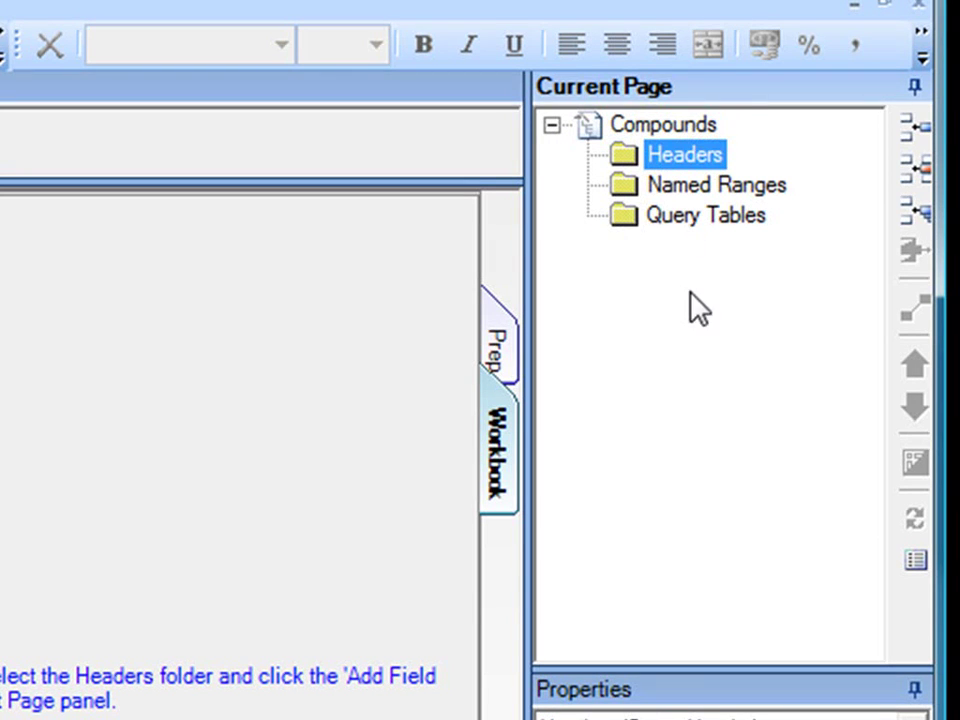
Add three header fields and name the first one ID
{"action": "left_click", "coordinate": [925, 128]}
{"action": "left_click", "coordinate": [925, 128]}
{"action": "left_click", "coordinate": [925, 128]}
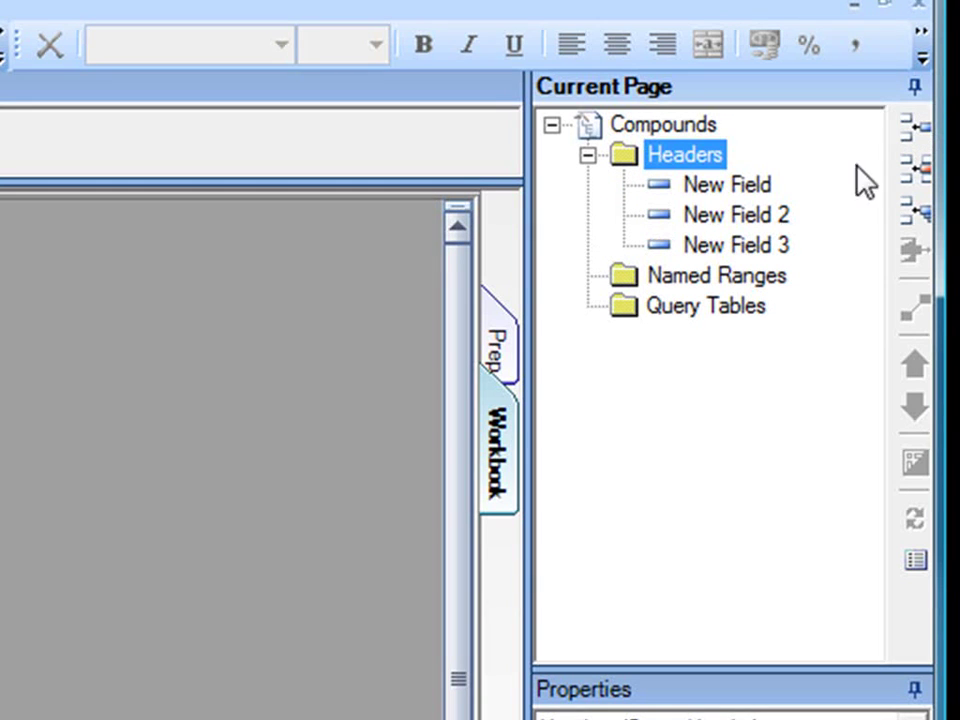
{"action": "left_click", "coordinate": [758, 184]}
{"action": "type", "text": "ID"}
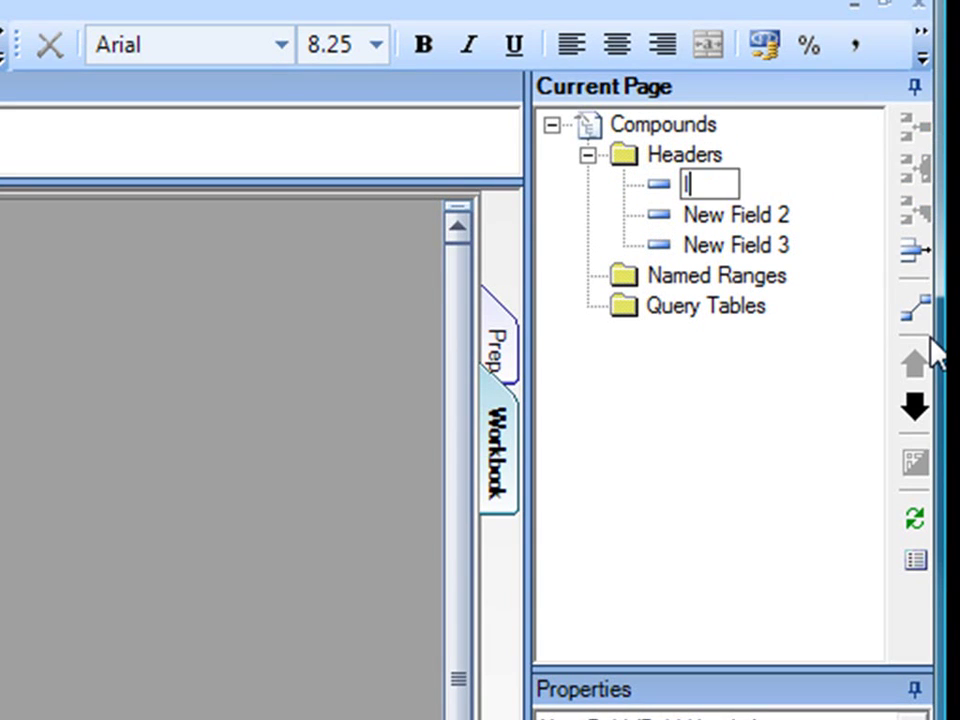
{"action": "key", "text": "Return"}
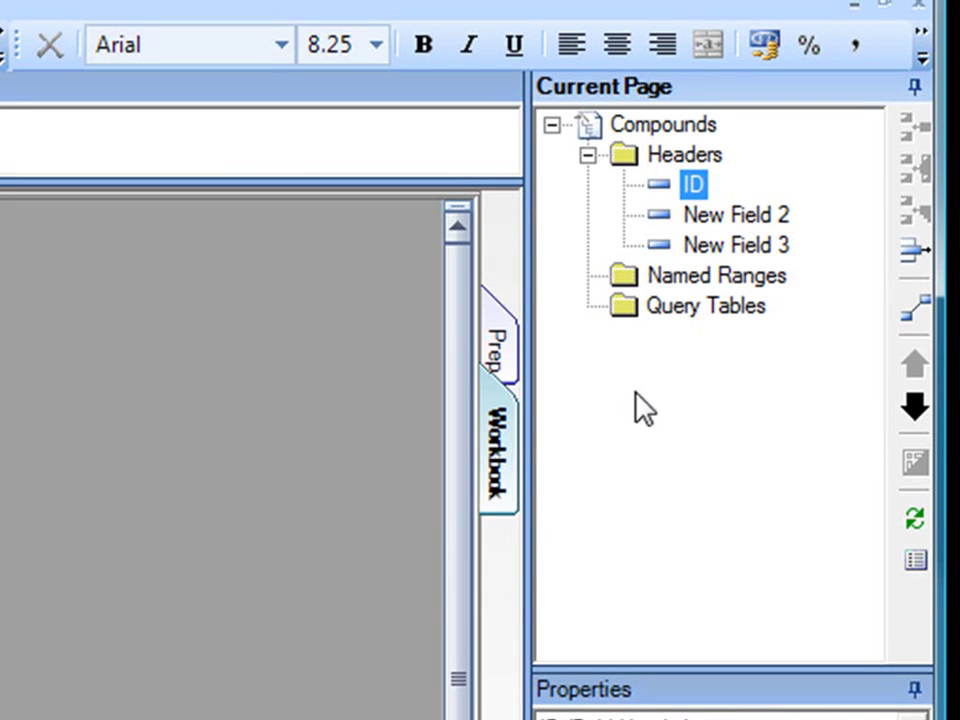
Rename the second and third fields Smiles and ExtID
{"action": "left_click", "coordinate": [737, 217]}
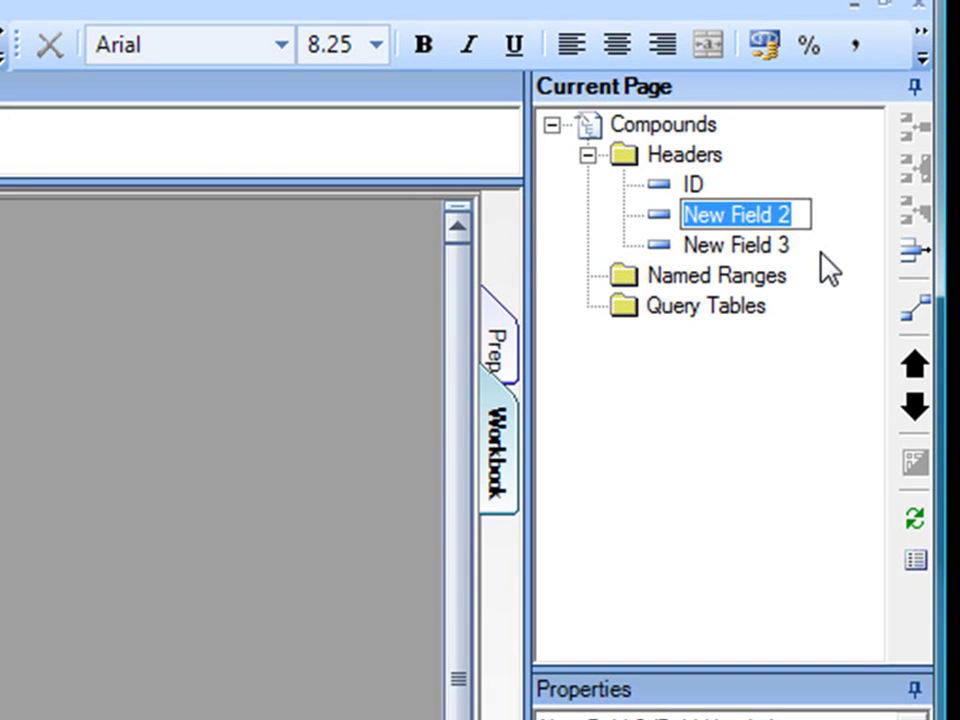
{"action": "type", "text": "SMiles"}
{"action": "key", "text": "BackSpace"}
{"action": "key", "text": "BackSpace"}
{"action": "key", "text": "BackSpace"}
{"action": "key", "text": "BackSpace"}
{"action": "key", "text": "BackSpace"}
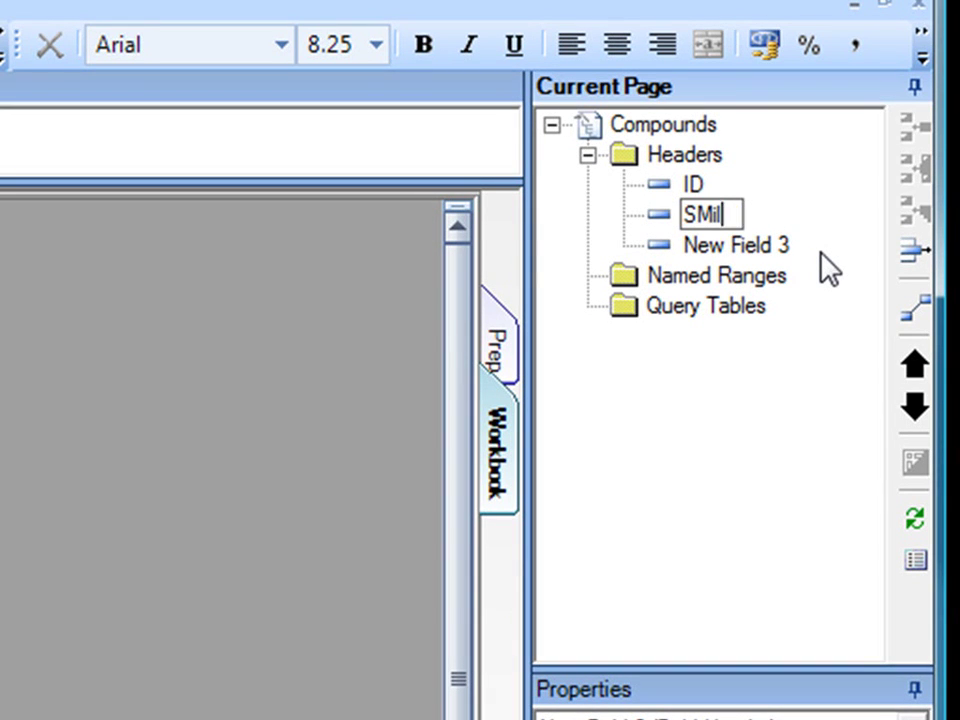
{"action": "type", "text": "mil"}
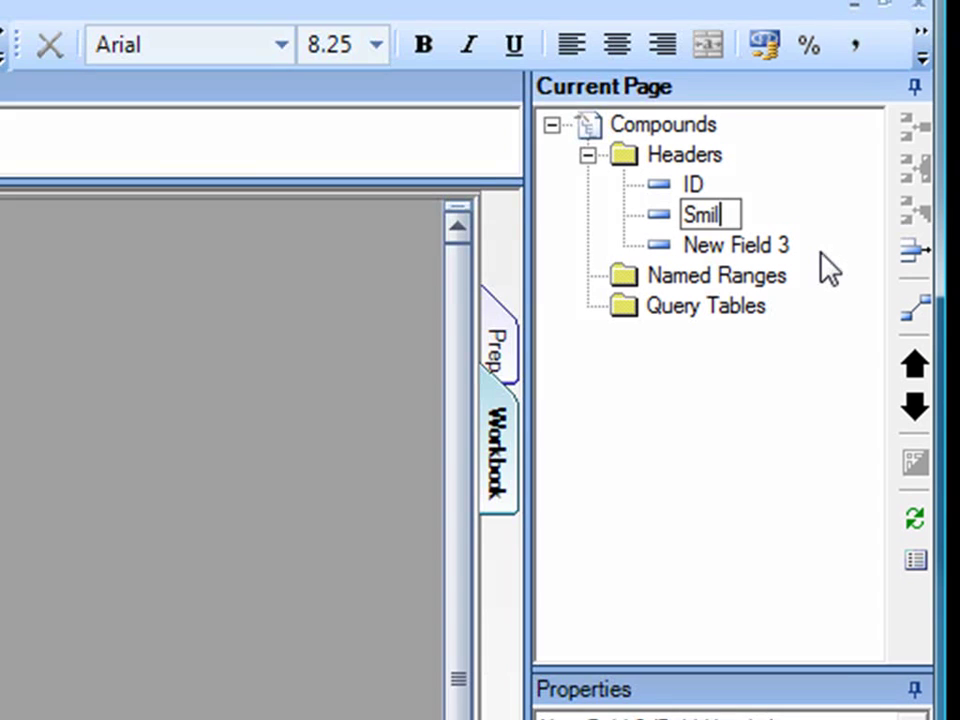
{"action": "type", "text": "es"}
{"action": "key", "text": "Return"}
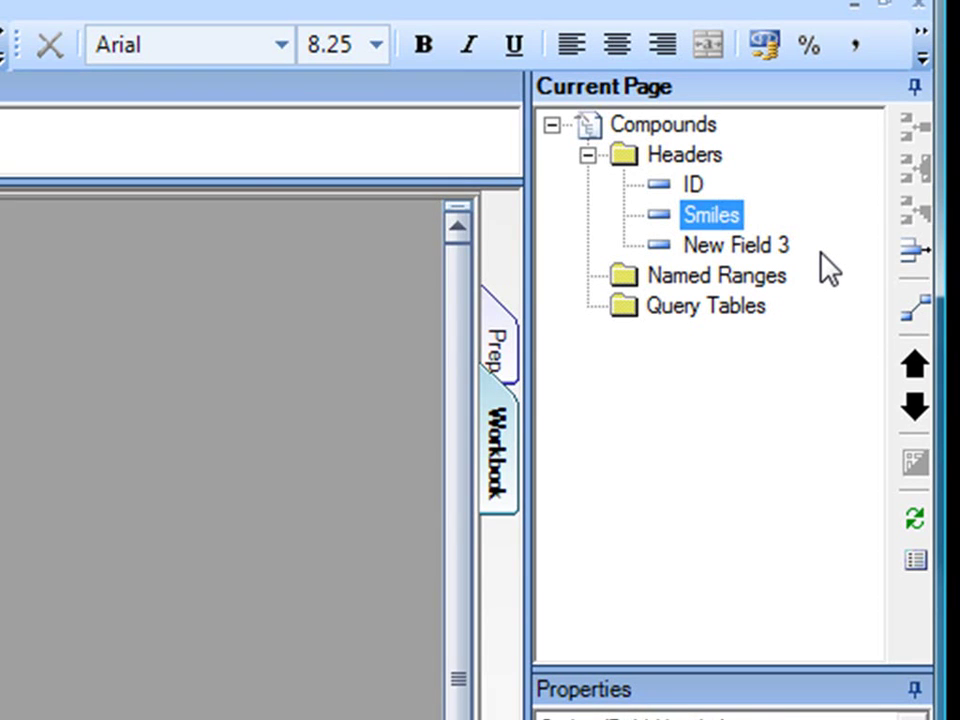
{"action": "double_click", "coordinate": [718, 250]}
{"action": "type", "text": "ExtID"}
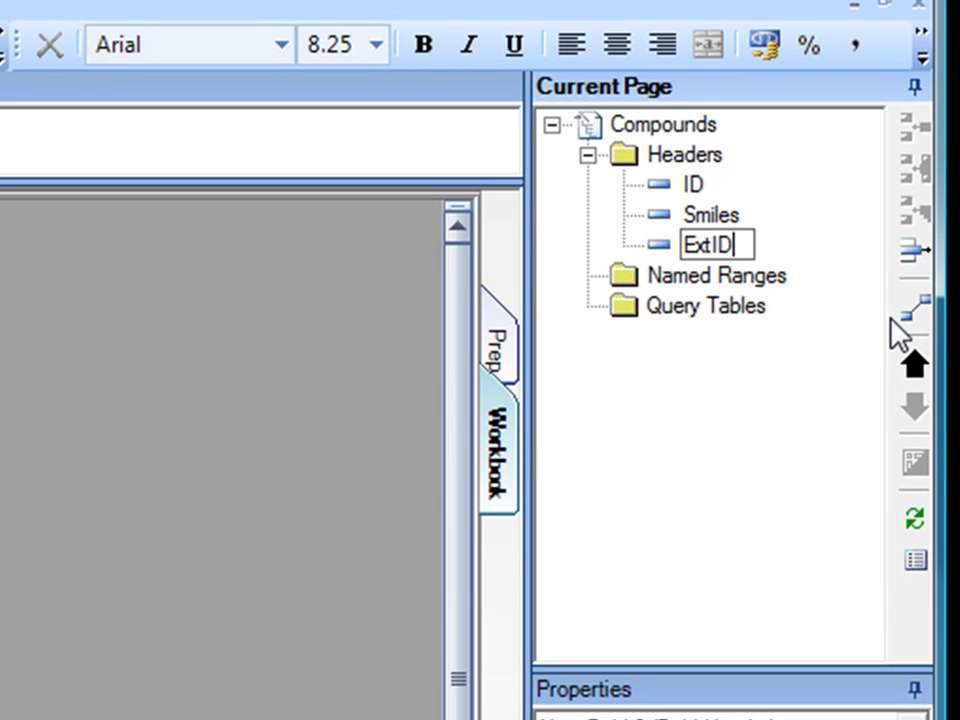
{"action": "key", "text": "Return"}
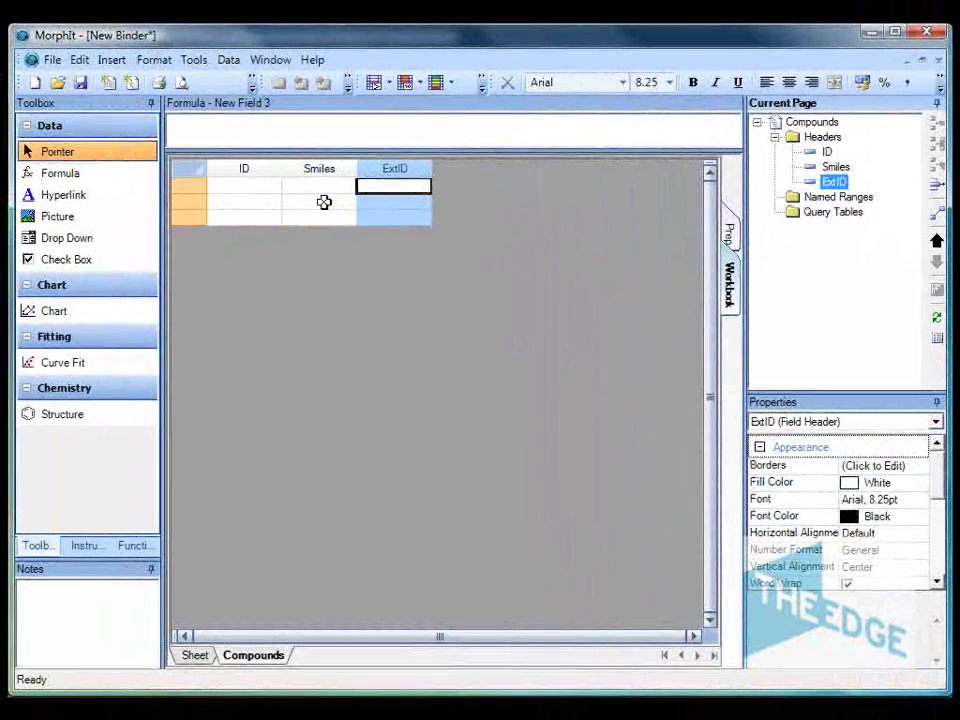
{"action": "left_click", "coordinate": [322, 201]}
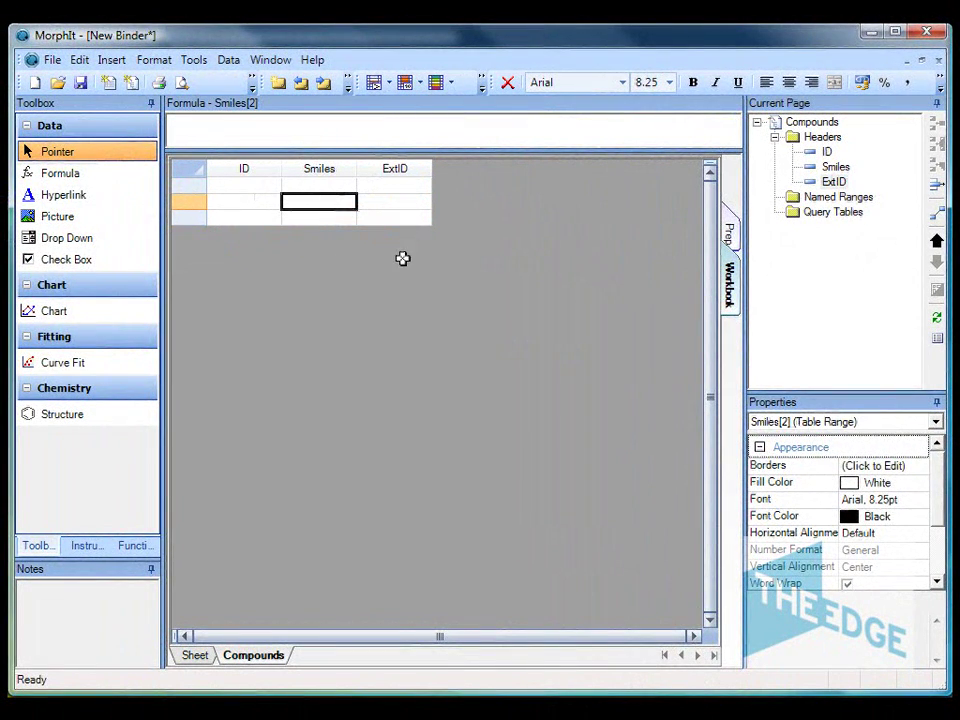
Give the ID column the formula =If(IsEmpty(ID[PREV]),1,ID[PREV]+1) to number rows
{"action": "left_click", "coordinate": [240, 170]}
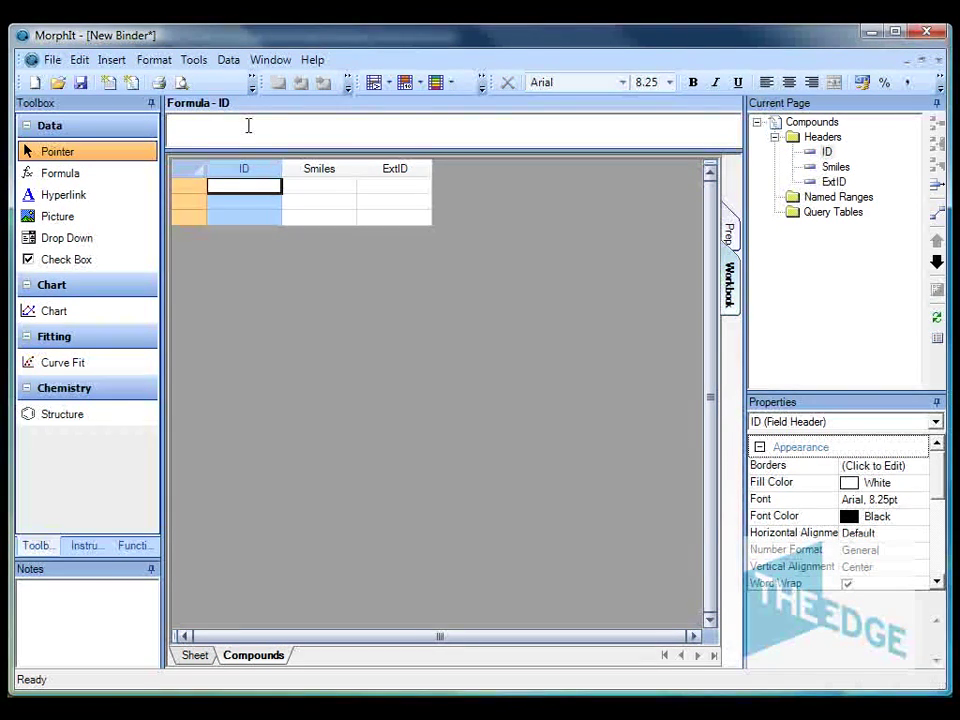
{"action": "type", "text": "=If(IsEmpty(ID[PREV]),1,ID[PREV]+1)"}
{"action": "left_click", "coordinate": [320, 201]}
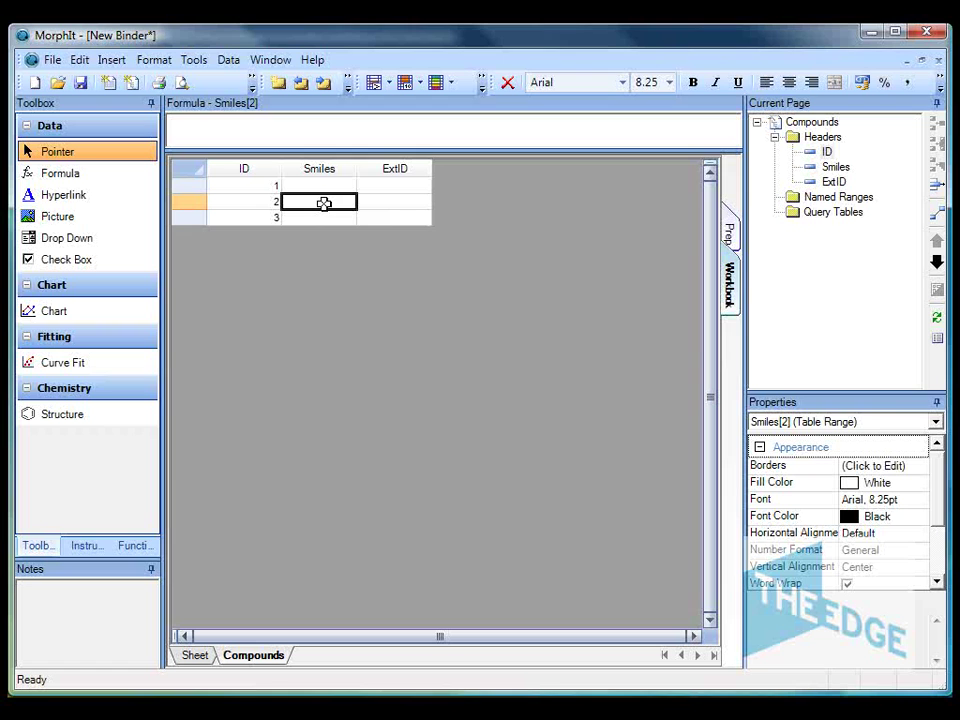
Import the file zinc1.smi using Data > Import Data
{"action": "left_click", "coordinate": [228, 60]}
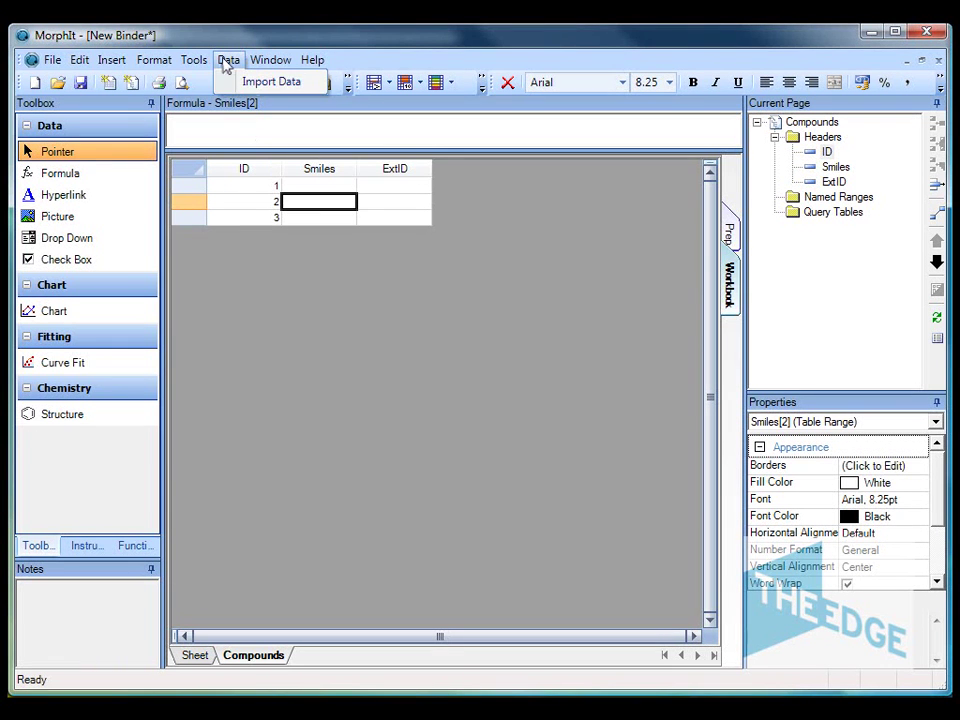
{"action": "left_click", "coordinate": [266, 86]}
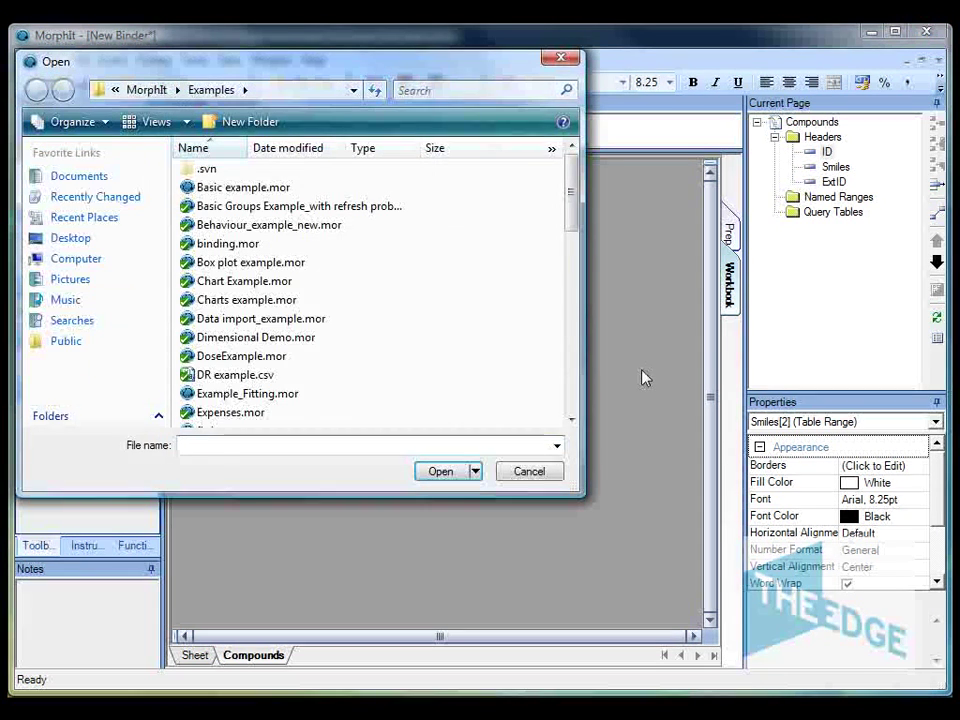
{"action": "left_click_drag", "start_coordinate": [571, 220], "coordinate": [585, 408]}
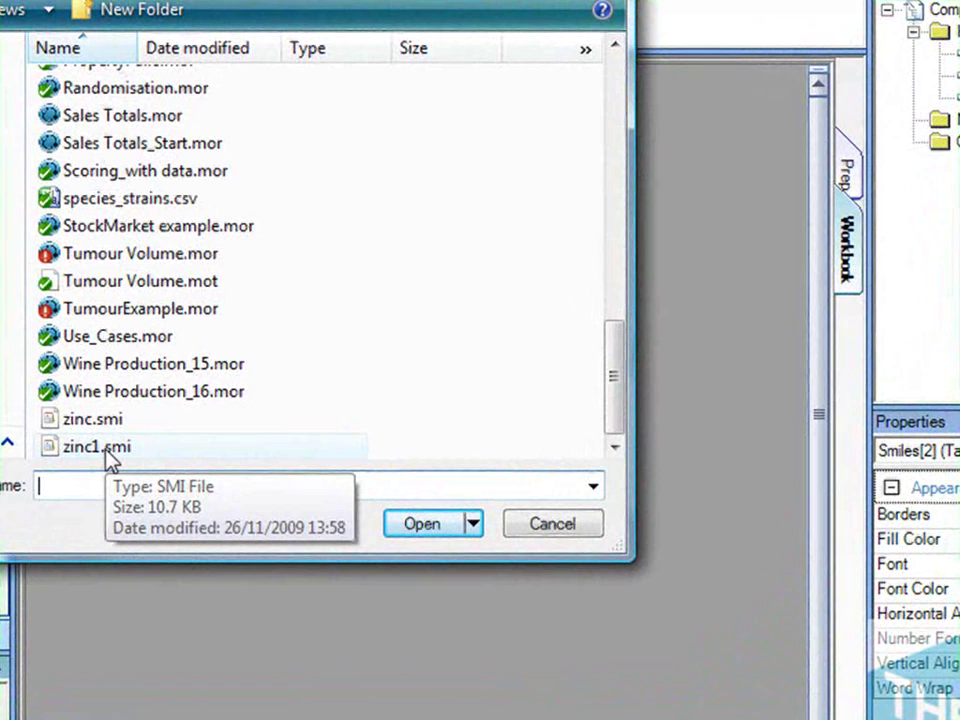
{"action": "left_click", "coordinate": [106, 450]}
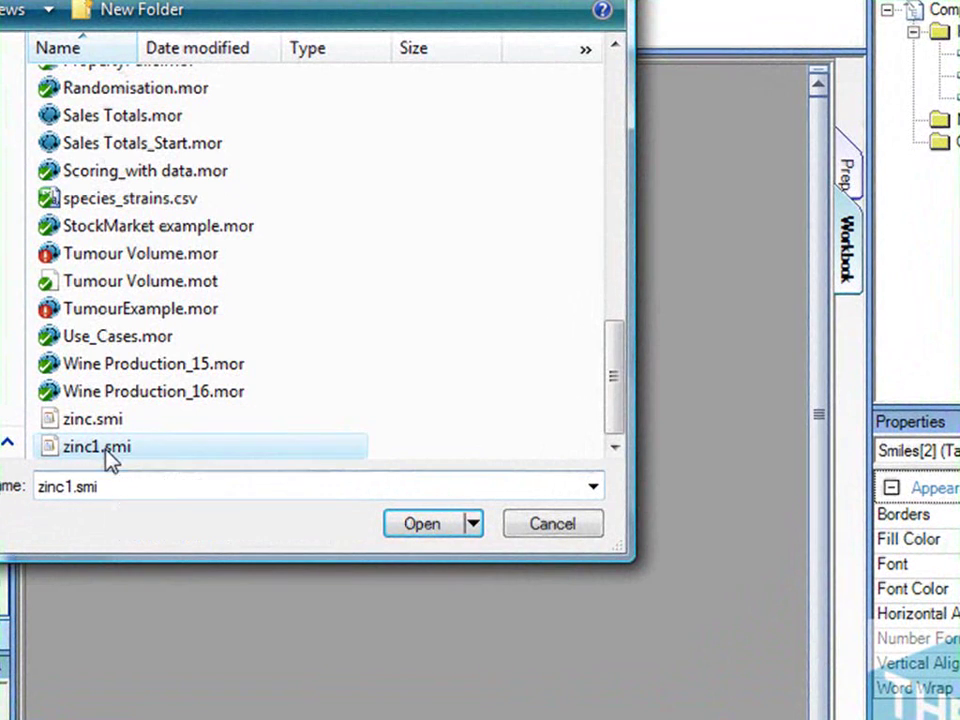
{"action": "left_click", "coordinate": [426, 525]}
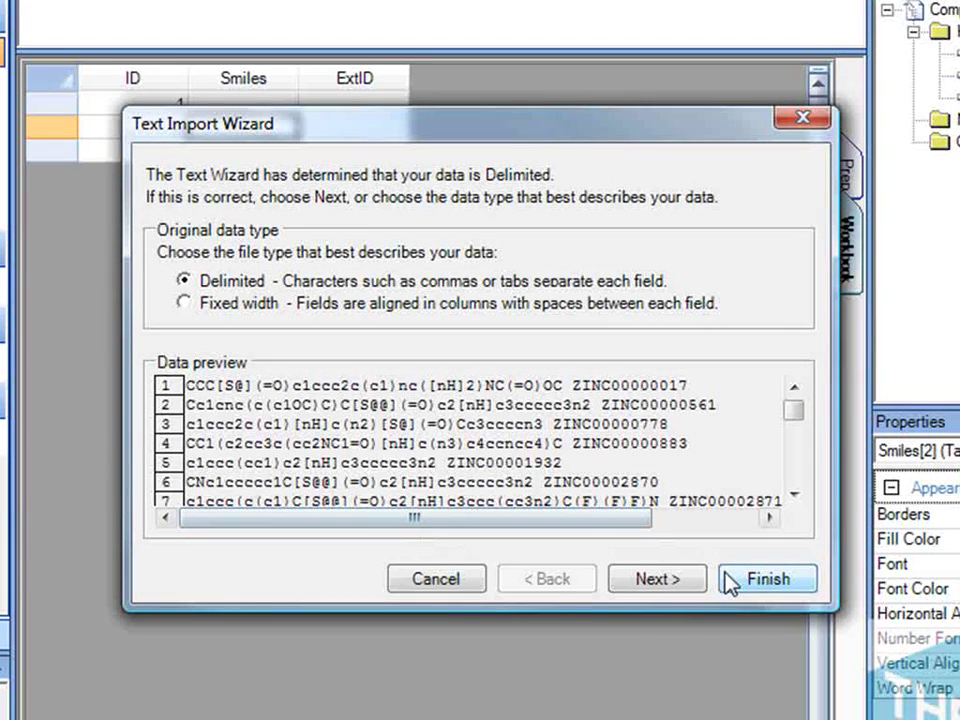
Choose Space as the delimiter and check the SMILES and ZINC ID columns in the preview
{"action": "left_click", "coordinate": [634, 590]}
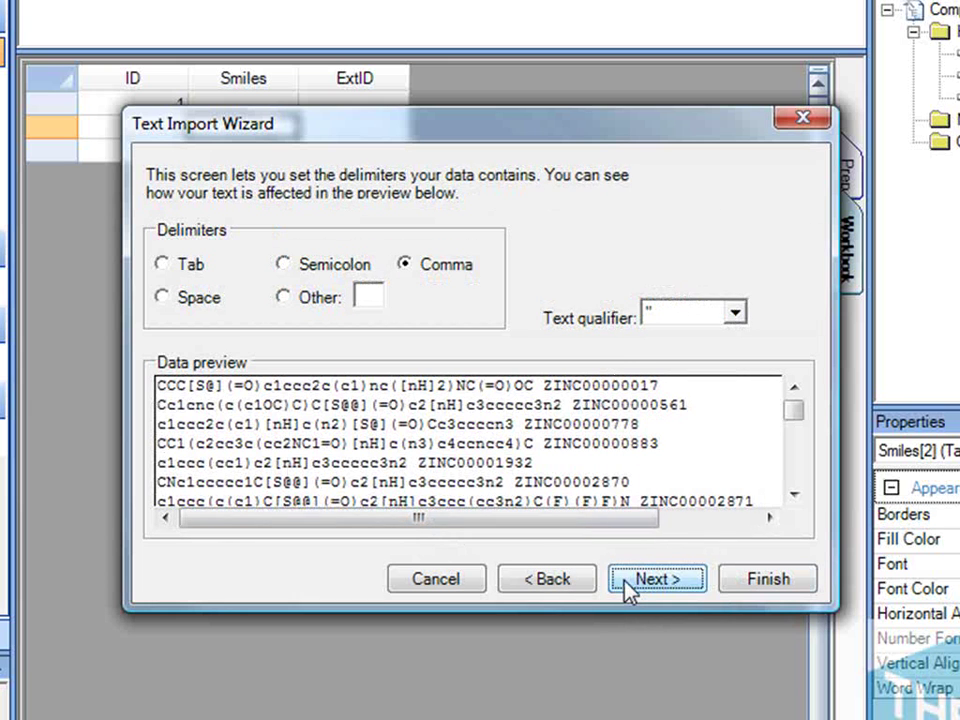
{"action": "left_click", "coordinate": [163, 298]}
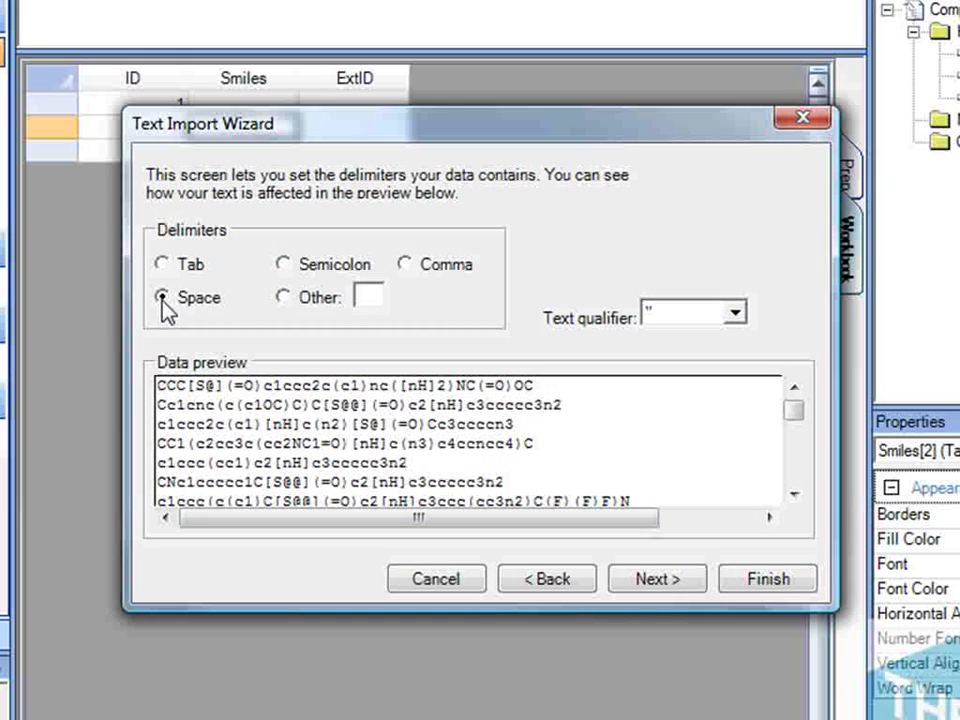
{"action": "left_click_drag", "start_coordinate": [418, 535], "coordinate": [640, 548]}
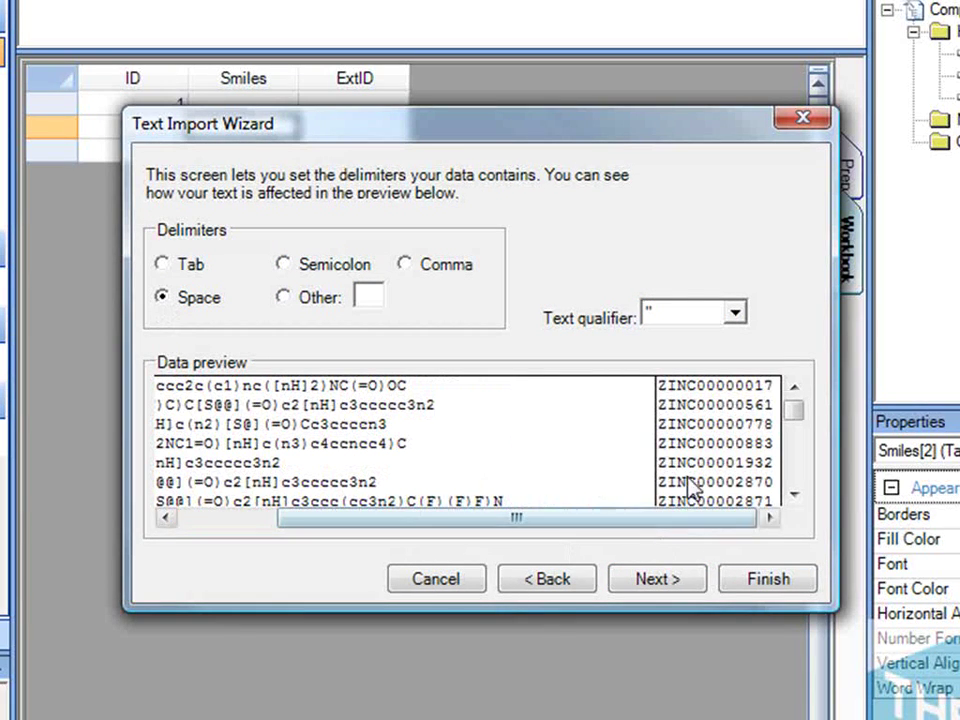
Finish the import, mapping the data to the Smiles and ExtID destination fields
{"action": "left_click", "coordinate": [762, 590]}
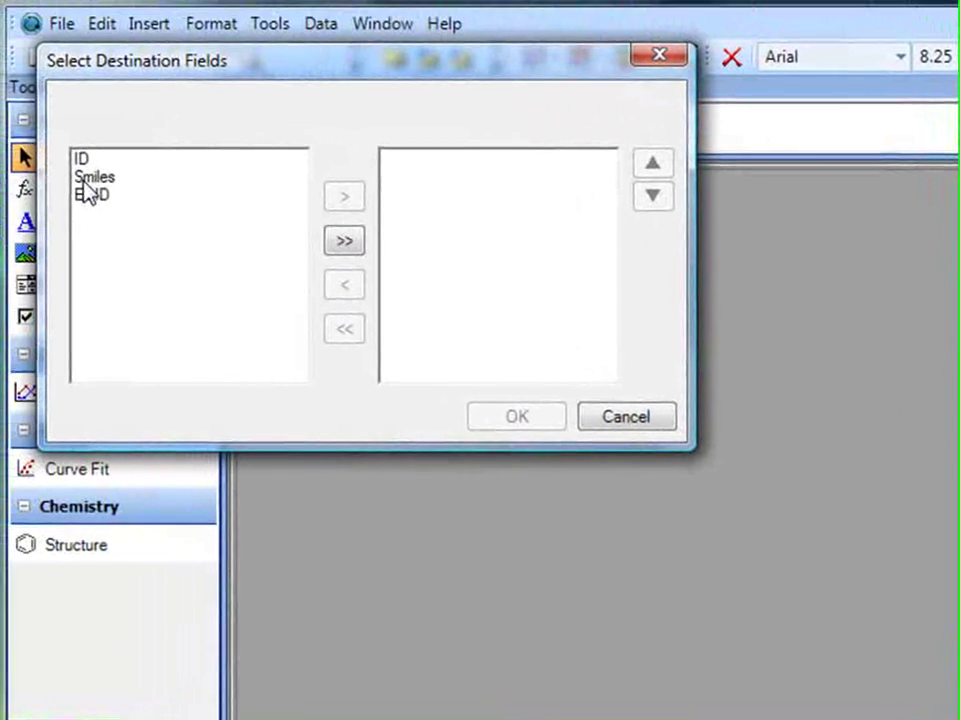
{"action": "left_click", "coordinate": [85, 182]}
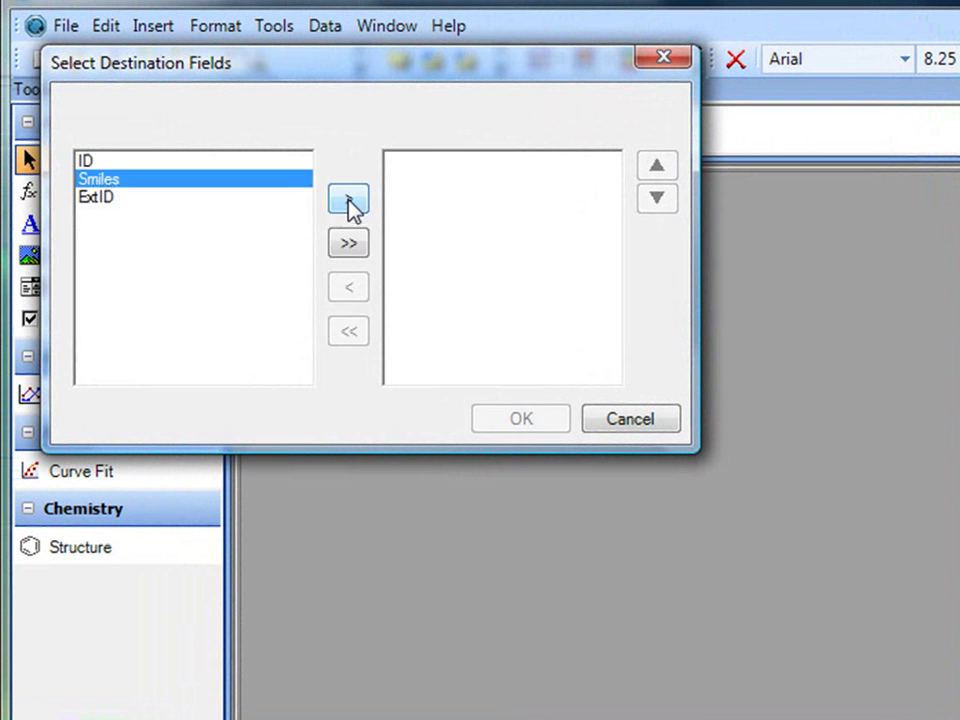
{"action": "left_click", "coordinate": [348, 199]}
{"action": "left_click", "coordinate": [110, 193]}
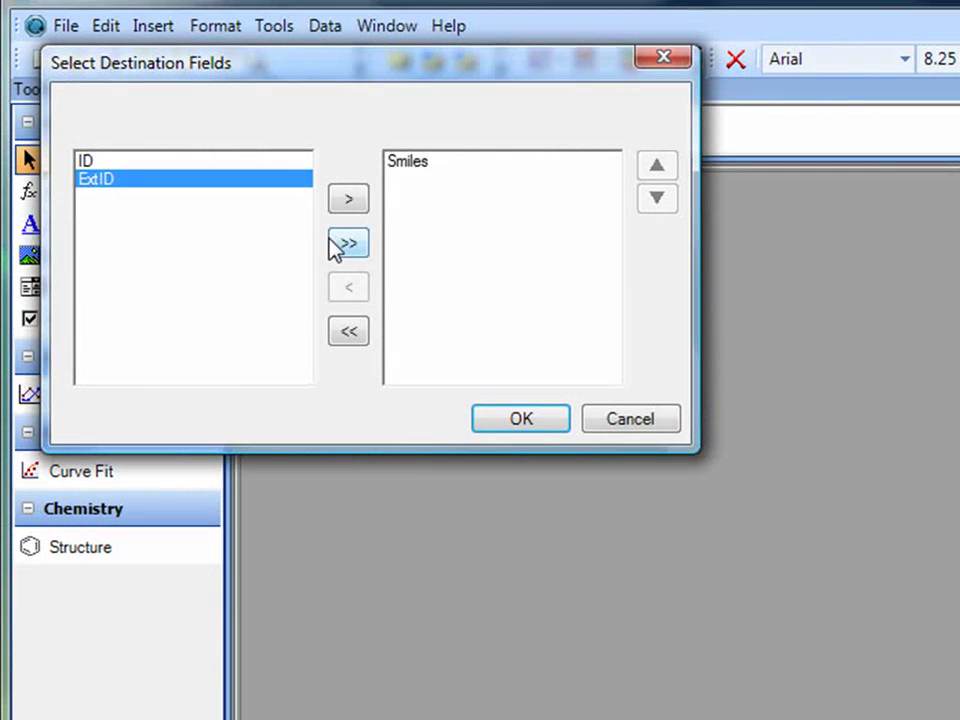
{"action": "left_click", "coordinate": [342, 203]}
{"action": "left_click", "coordinate": [538, 428]}
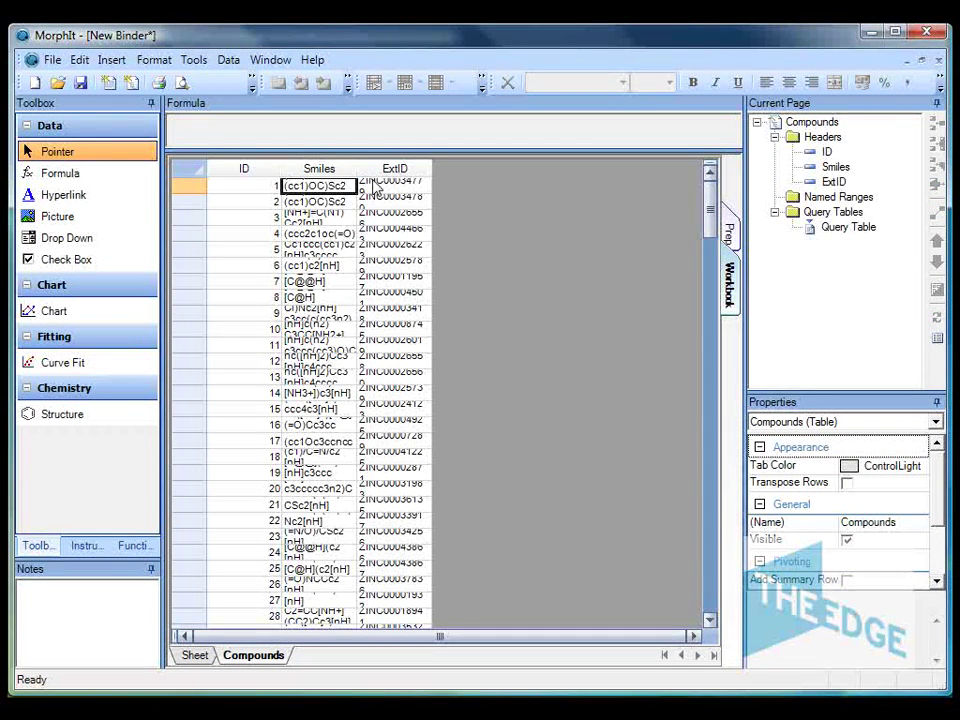
Widen all table columns evenly, then widen the Smiles column further
{"action": "left_click", "coordinate": [196, 170]}
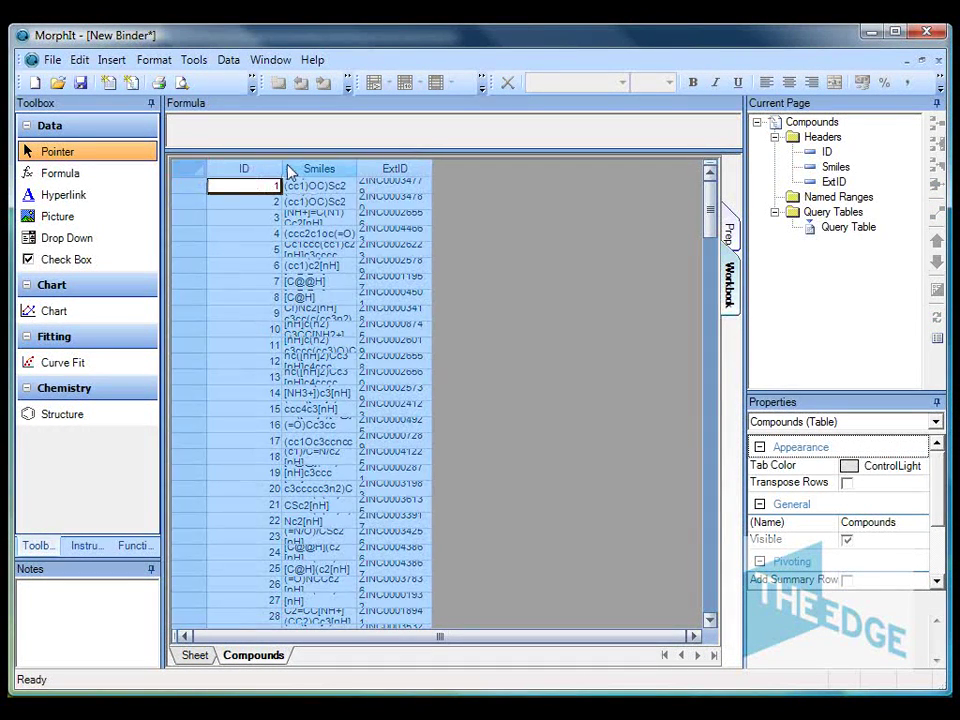
{"action": "left_click_drag", "start_coordinate": [284, 170], "coordinate": [240, 166]}
{"action": "left_click", "coordinate": [490, 245]}
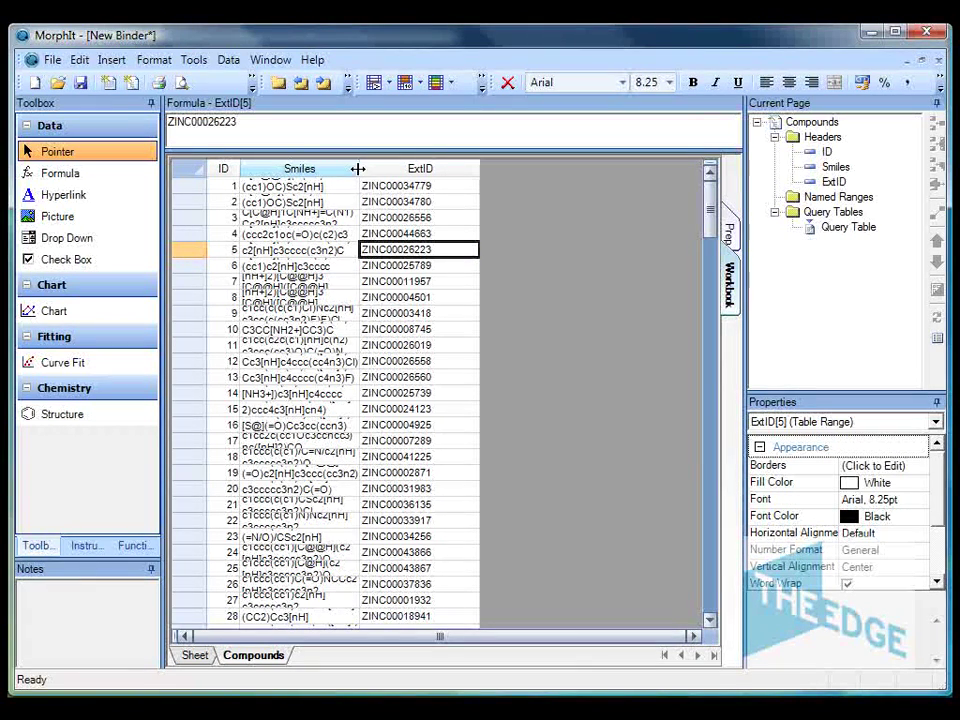
{"action": "left_click_drag", "start_coordinate": [359, 167], "coordinate": [463, 198]}
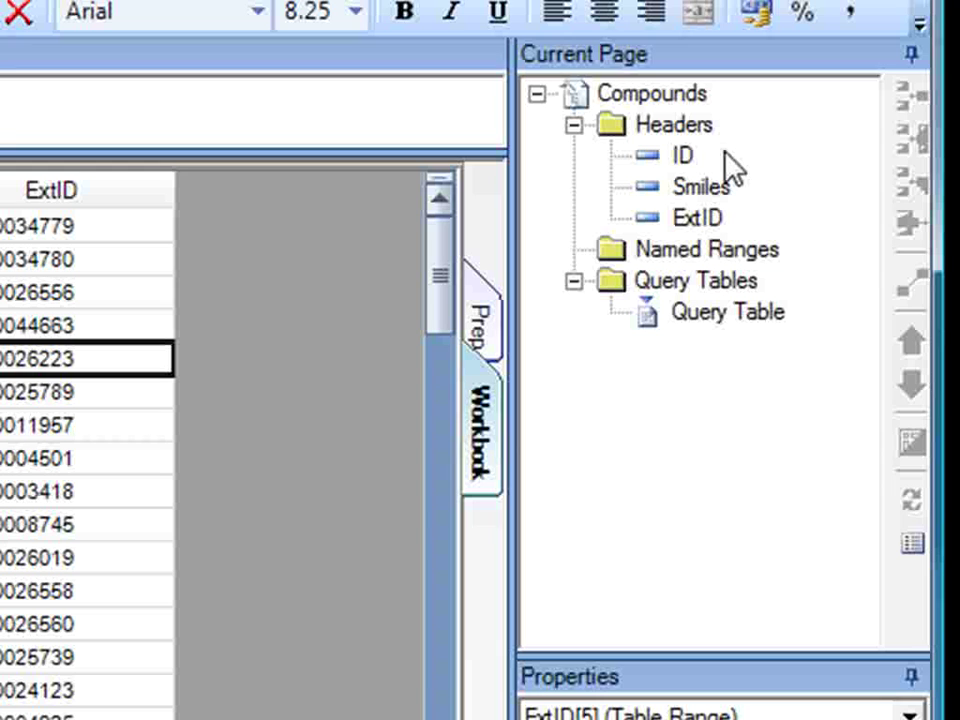
Add a fourth header field named Mol
{"action": "left_click", "coordinate": [702, 128]}
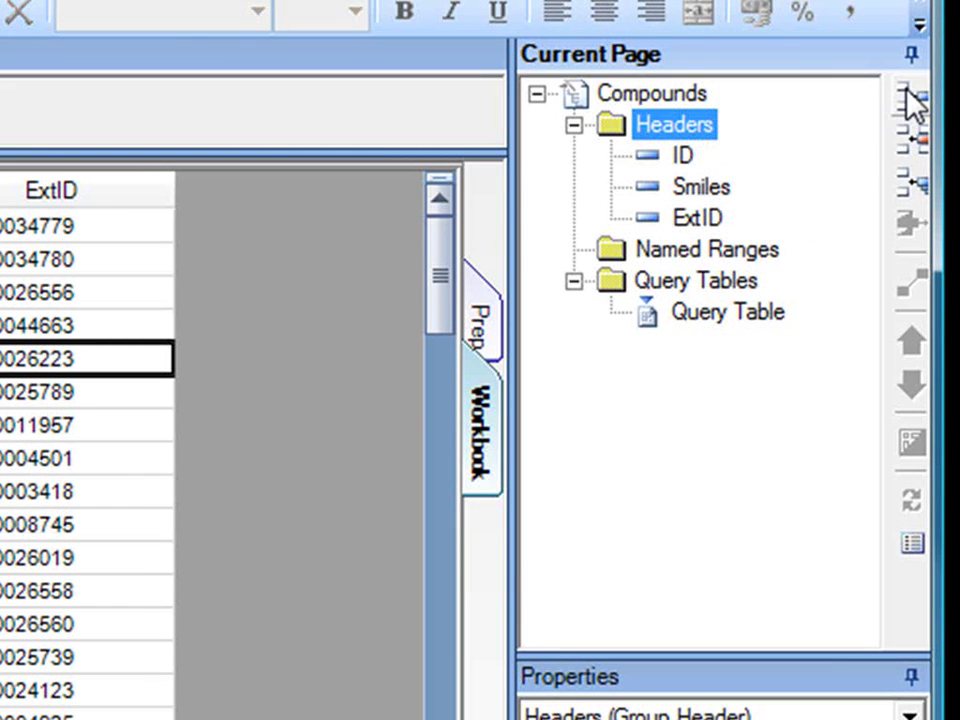
{"action": "left_click", "coordinate": [912, 100]}
{"action": "left_click", "coordinate": [735, 250]}
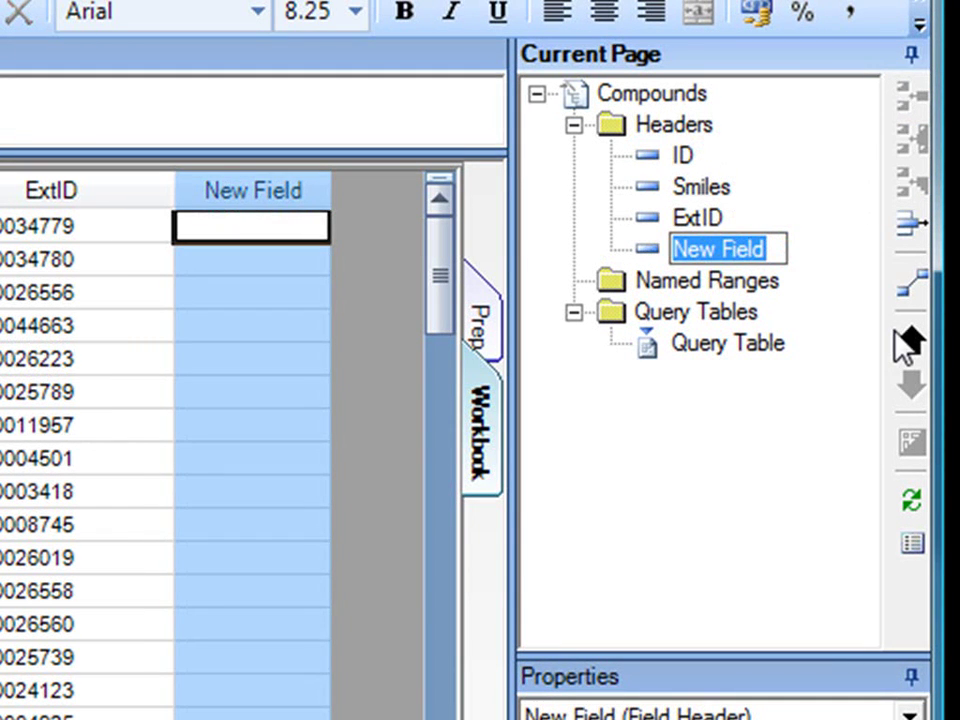
{"action": "type", "text": "Mol"}
{"action": "key", "text": "Return"}
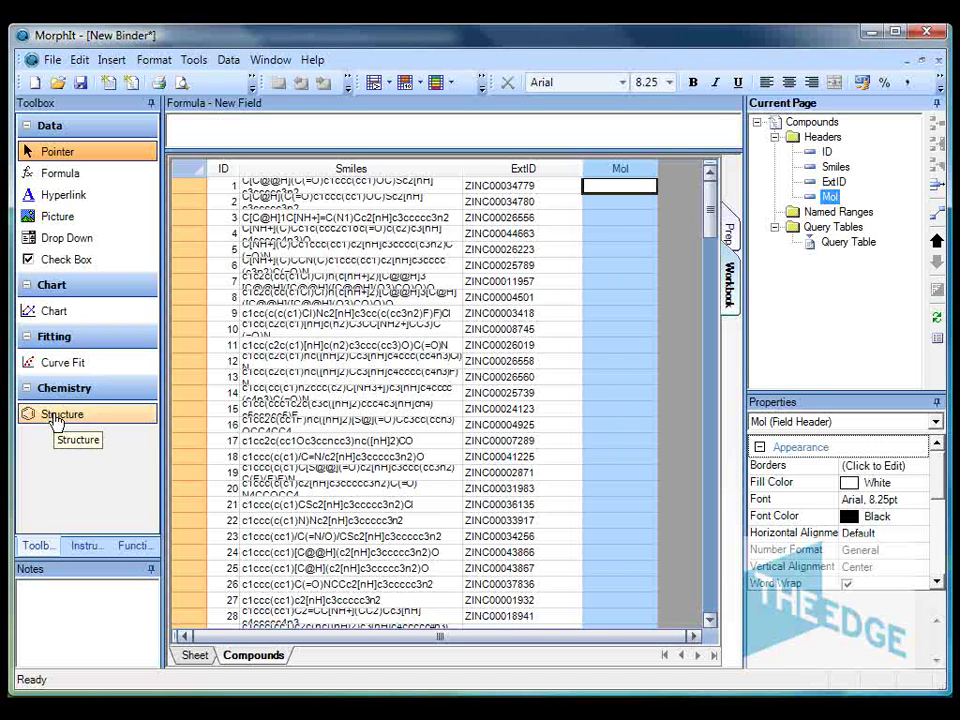
Apply the Toolbox Structure tool to the Mol column
{"action": "left_click", "coordinate": [55, 419]}
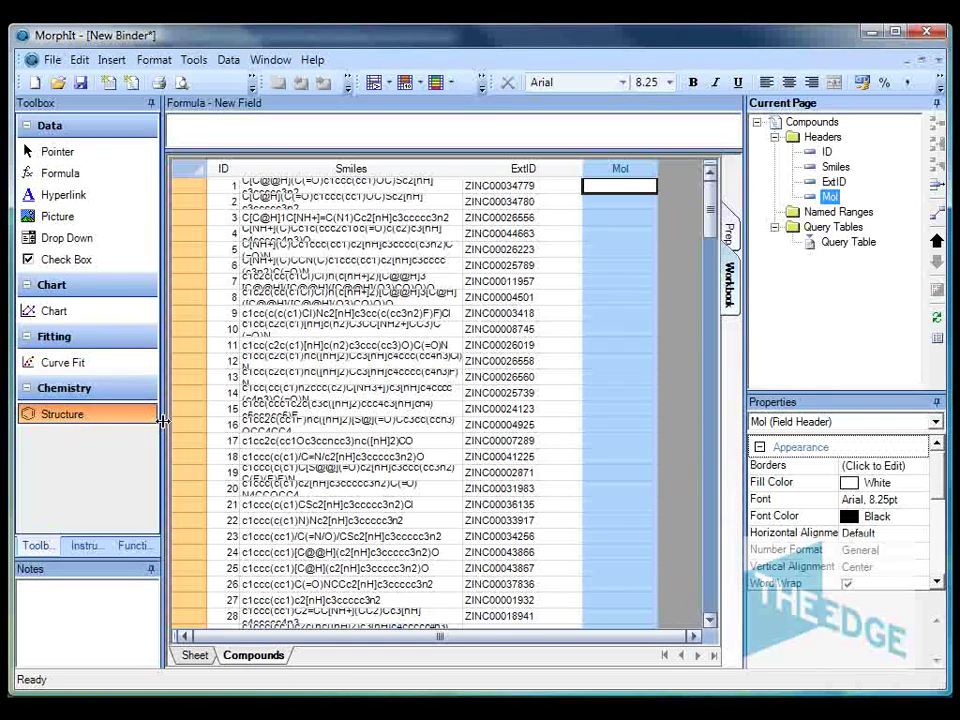
{"action": "left_click", "coordinate": [633, 184]}
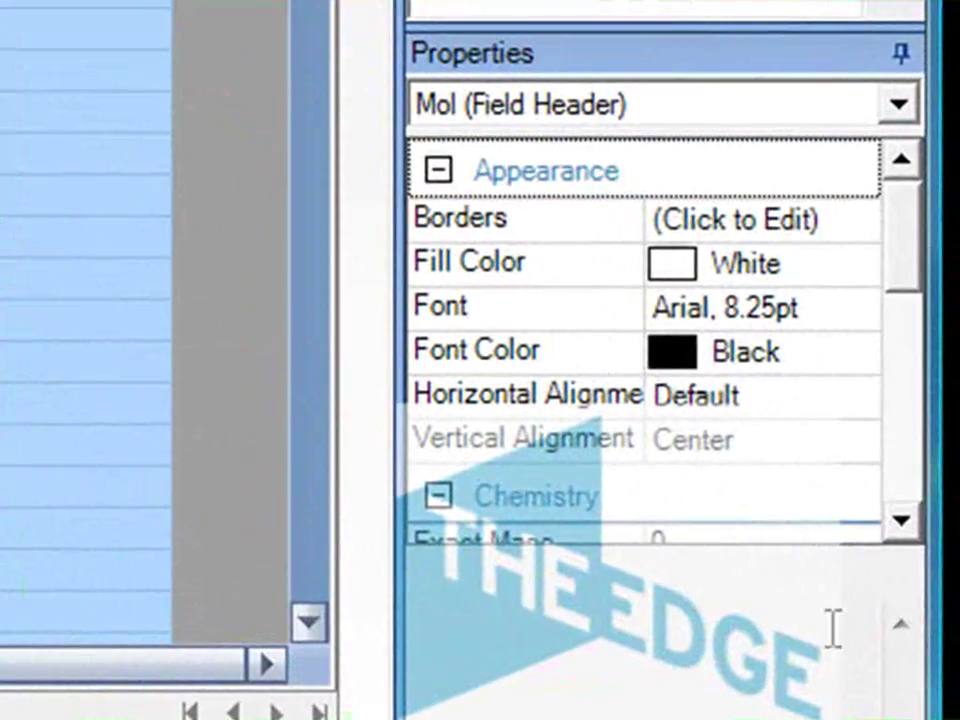
{"action": "scroll", "coordinate": [911, 521], "scroll_direction": "down", "scroll_amount": 3}
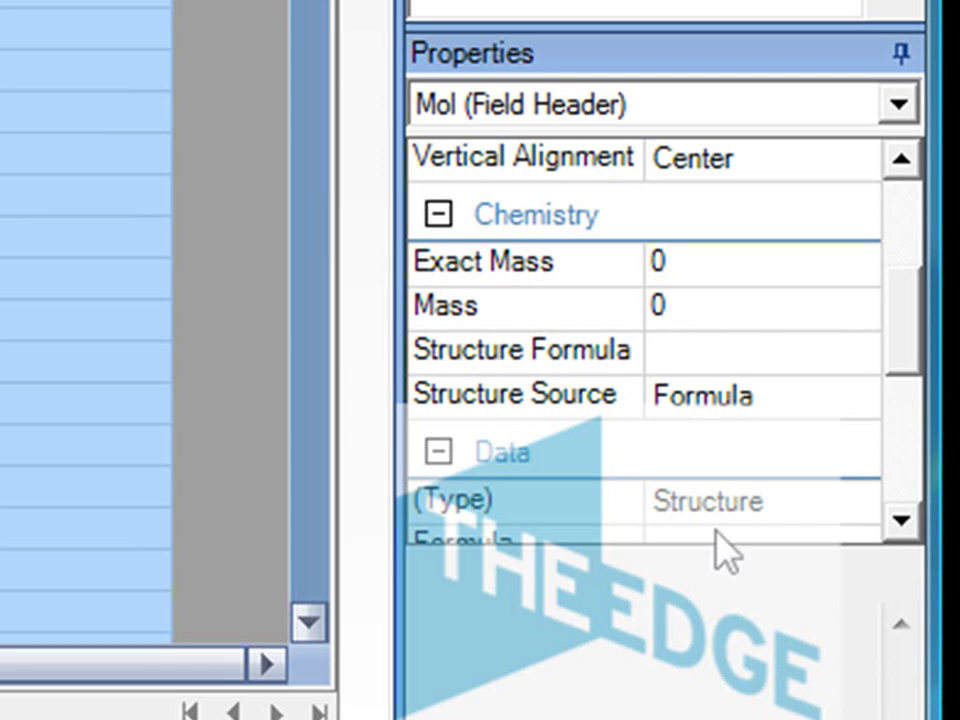
Set the Mol column's Data > Formula property to =Smiles
{"action": "left_click", "coordinate": [899, 520]}
{"action": "scroll", "coordinate": [899, 521], "scroll_direction": "down", "scroll_amount": 4}
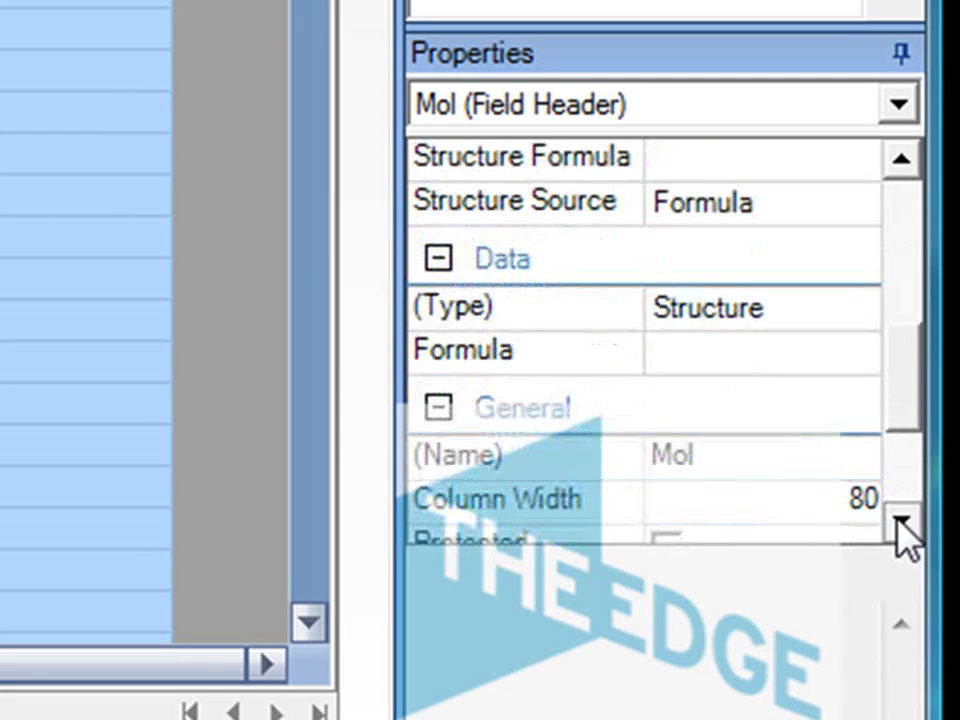
{"action": "left_click", "coordinate": [716, 305]}
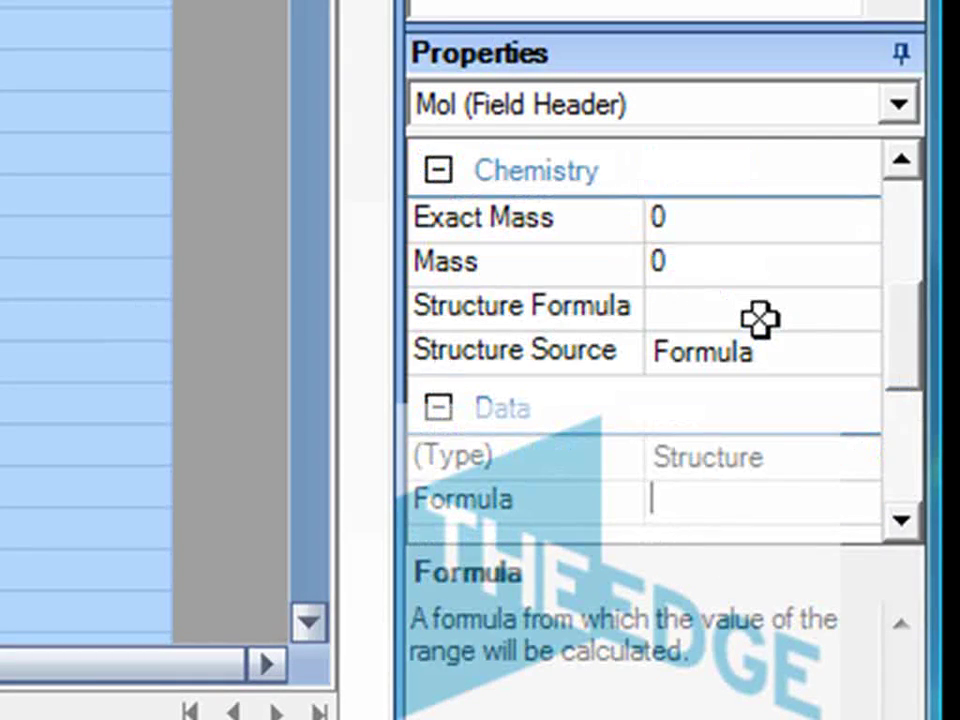
{"action": "type", "text": "=Smiles"}
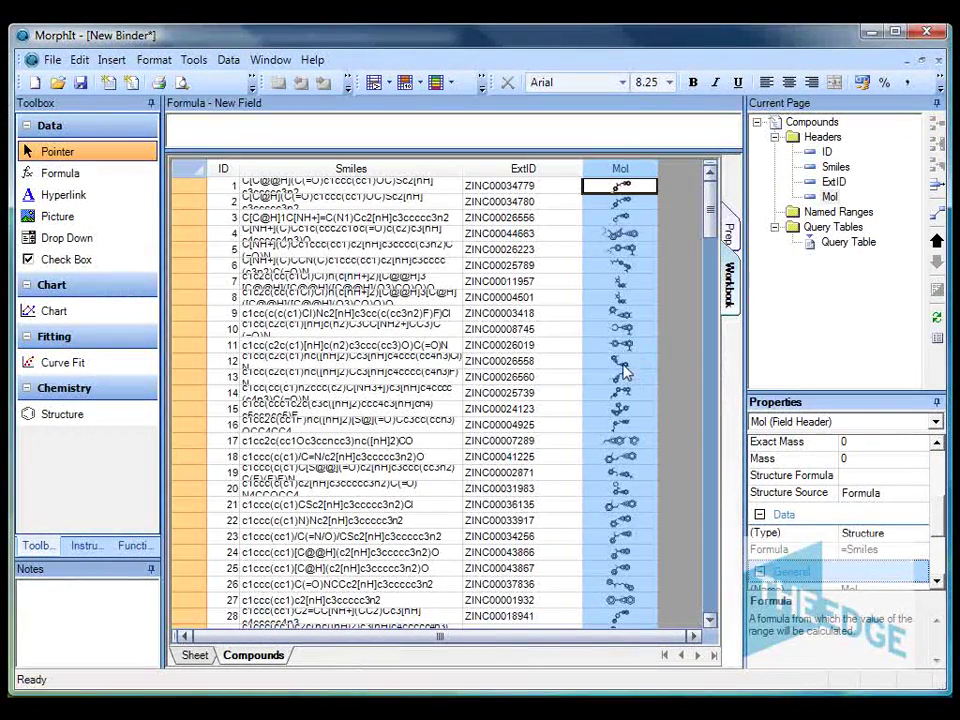
Enlarge all rows and widen Mol, then select the ZINC00034779 and ZINC00034780 ID cells
{"action": "left_click", "coordinate": [202, 209]}
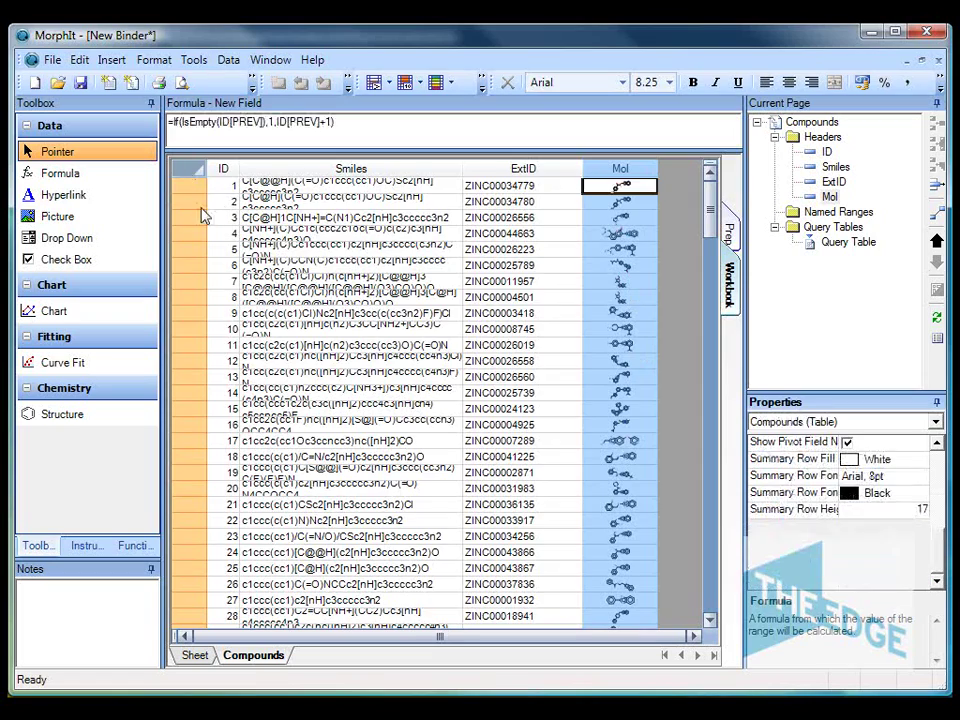
{"action": "left_click_drag", "start_coordinate": [193, 195], "coordinate": [191, 260]}
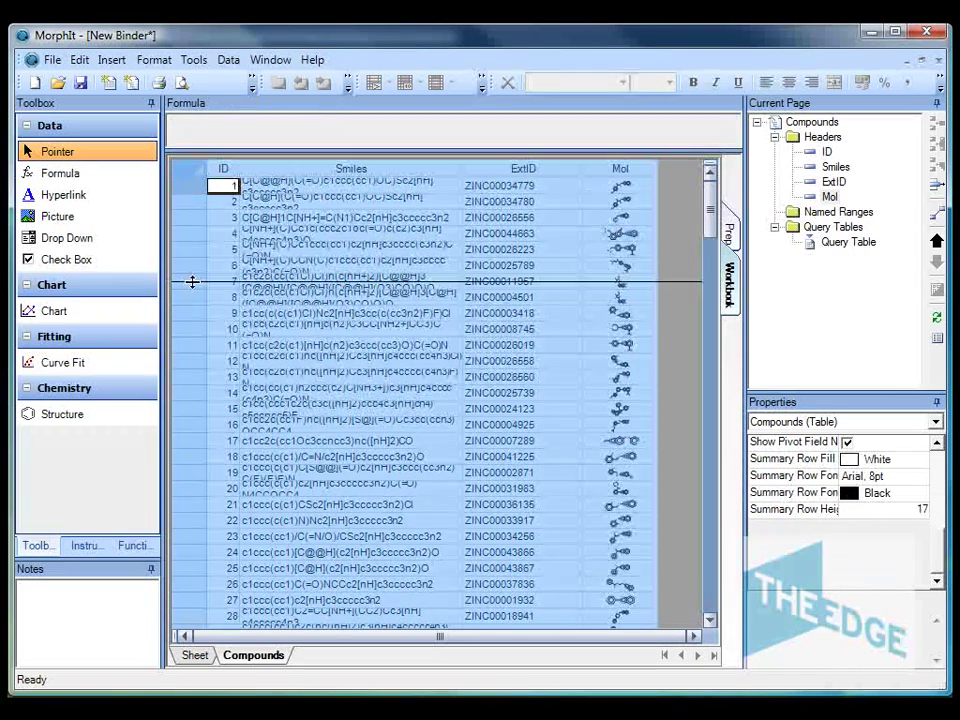
{"action": "left_click_drag", "start_coordinate": [191, 282], "coordinate": [192, 282]}
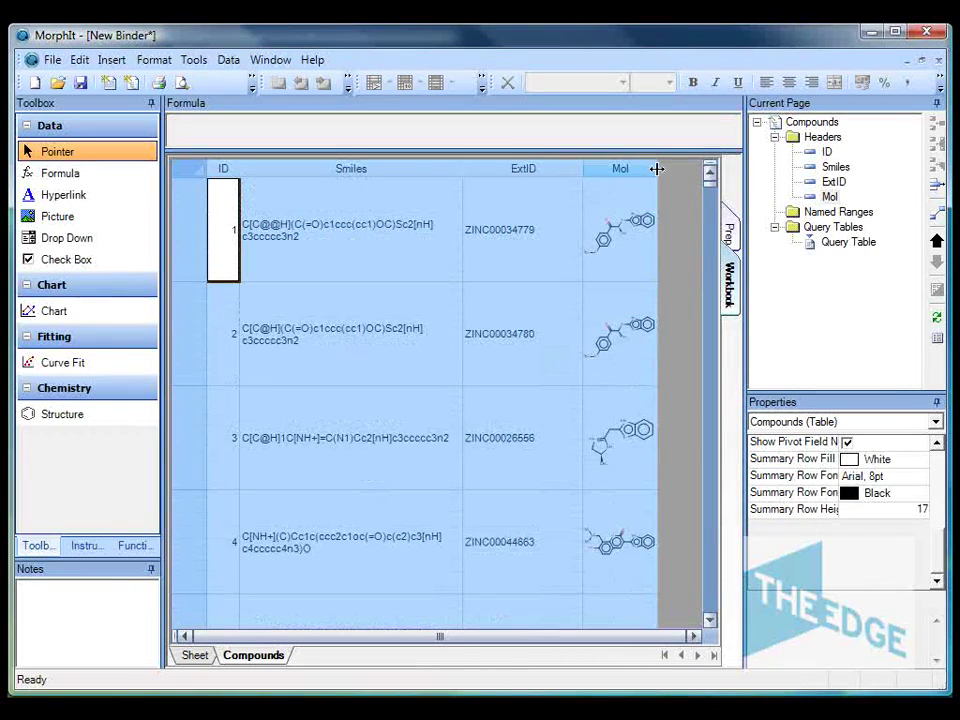
{"action": "left_click_drag", "start_coordinate": [658, 168], "coordinate": [701, 168]}
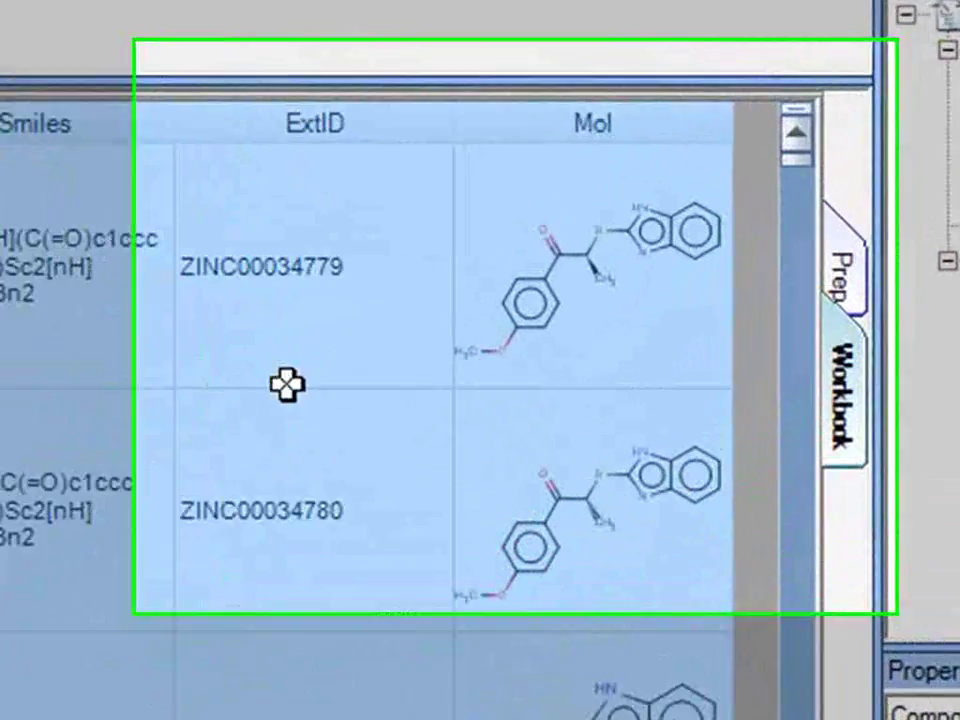
{"action": "left_click", "coordinate": [258, 332]}
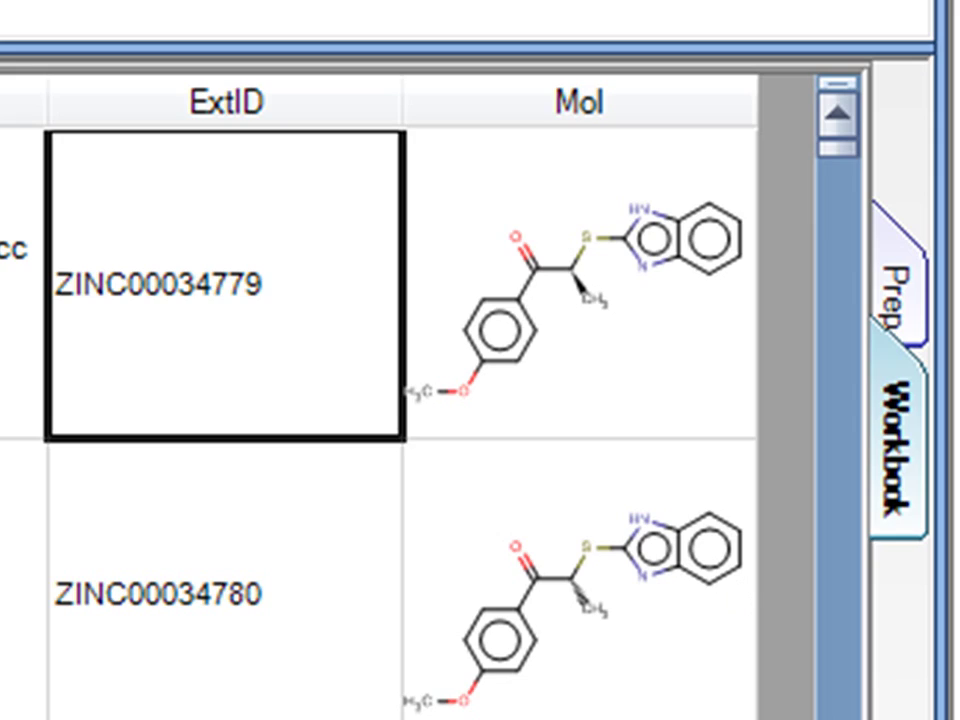
{"action": "left_click", "coordinate": [272, 619]}
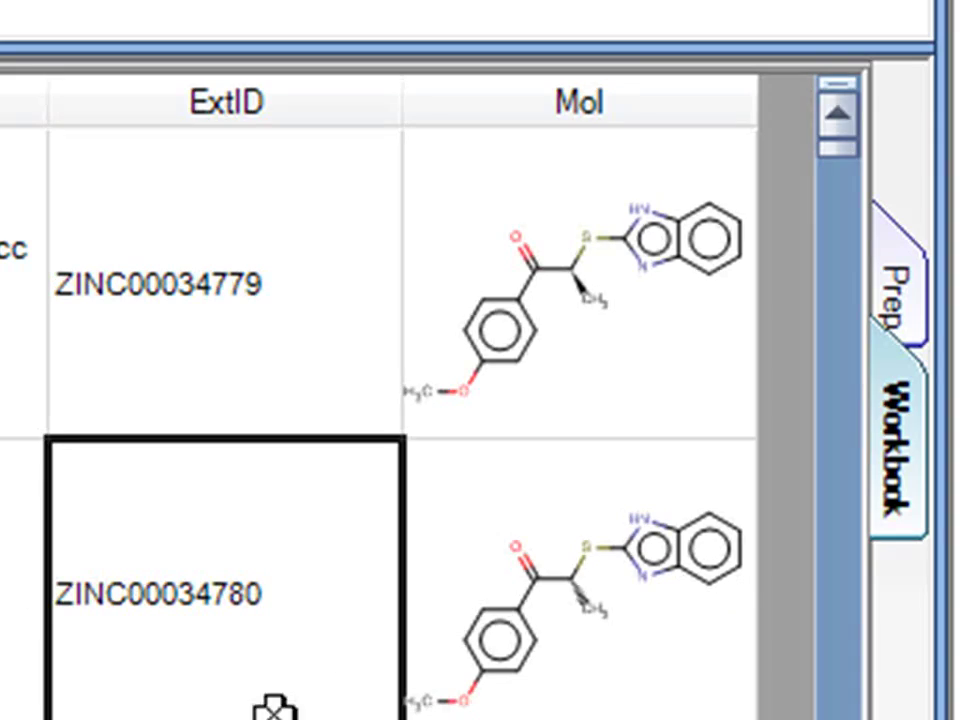
Add two new fields to the Compounds table headers
{"action": "left_click", "coordinate": [422, 482]}
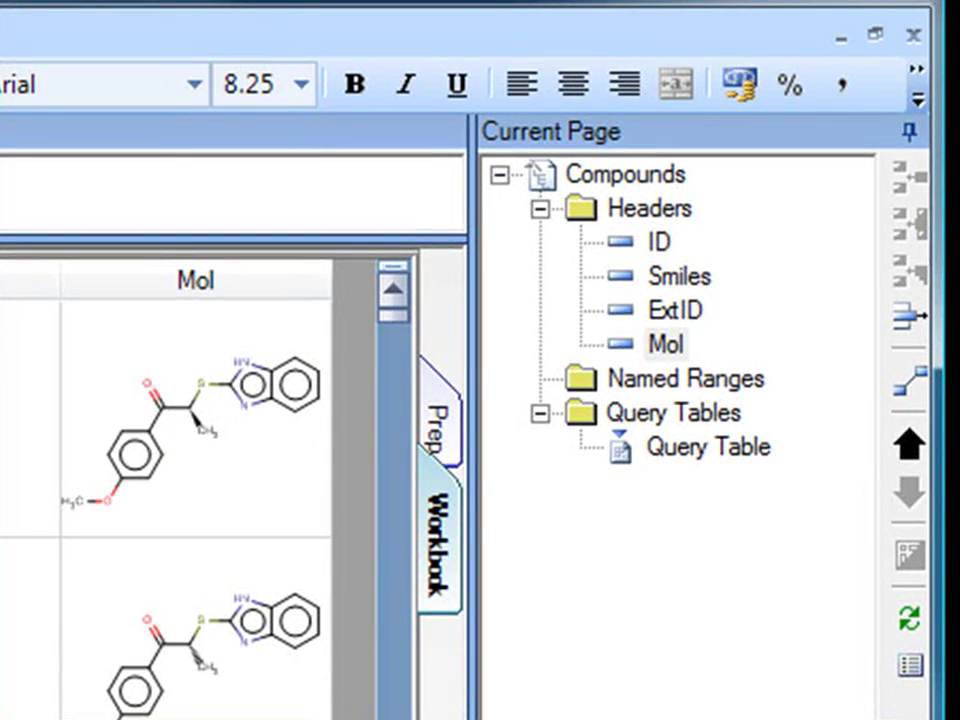
{"action": "left_click", "coordinate": [655, 210]}
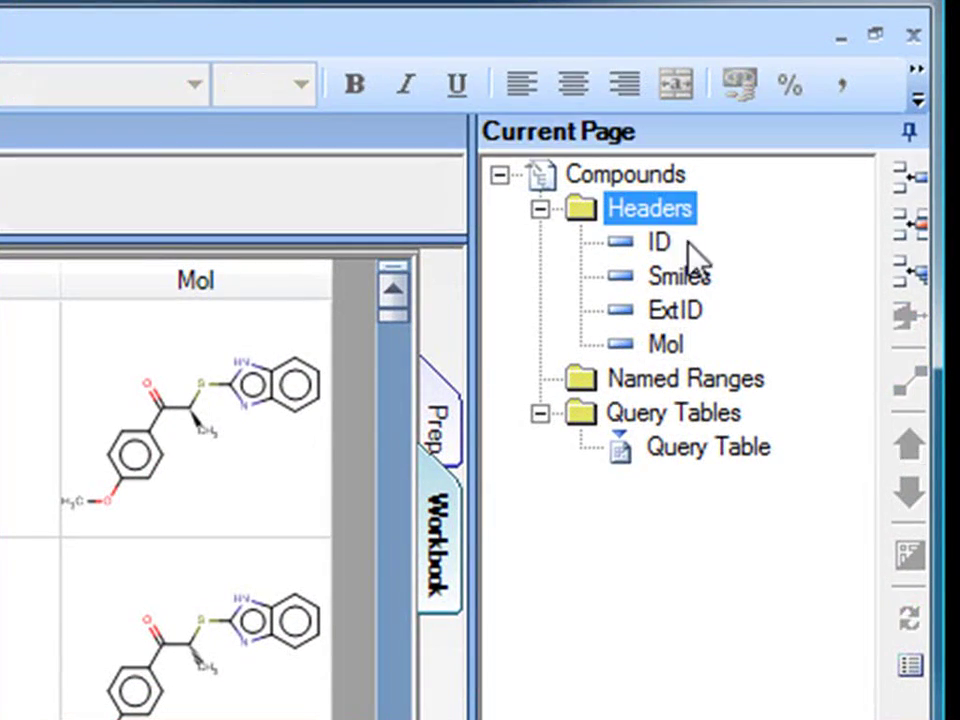
{"action": "left_click", "coordinate": [896, 182]}
{"action": "left_click", "coordinate": [896, 182]}
Rename the first new field to Mass
{"action": "left_click", "coordinate": [722, 386]}
{"action": "left_click", "coordinate": [735, 390]}
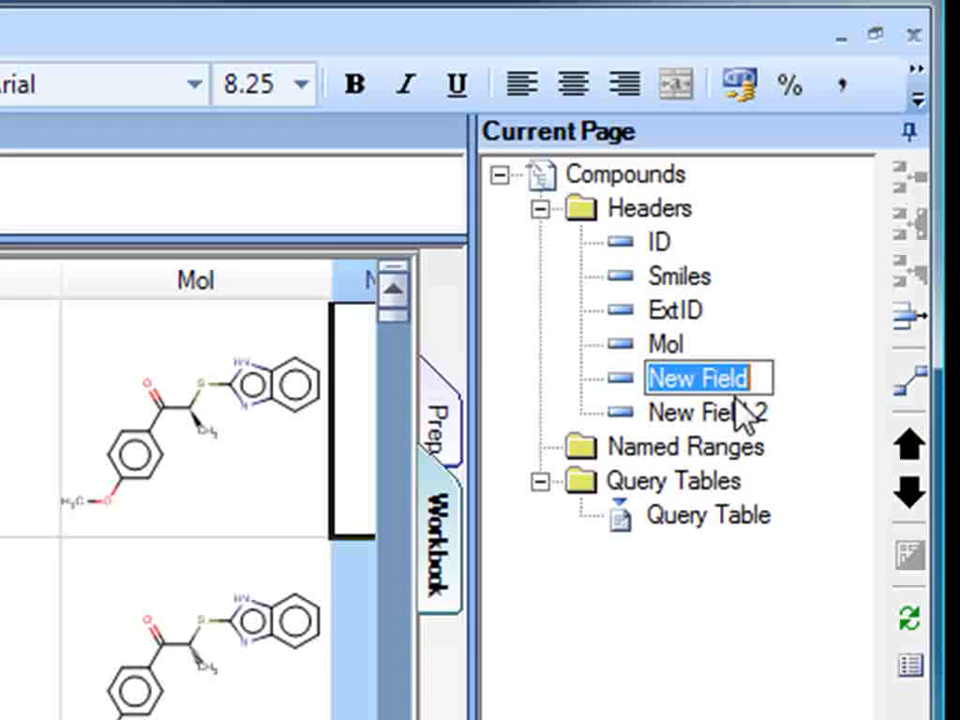
{"action": "type", "text": "Mass"}
{"action": "key", "text": "Return"}
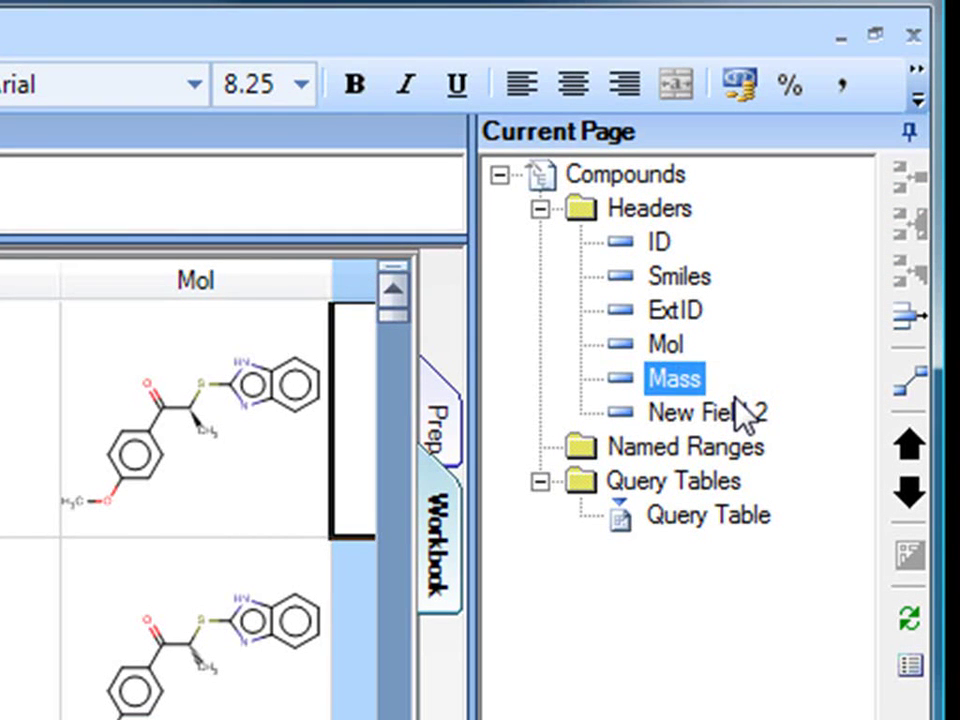
Rename the second new field to Formula and select the Mass field
{"action": "left_click", "coordinate": [740, 412]}
{"action": "left_click", "coordinate": [740, 412]}
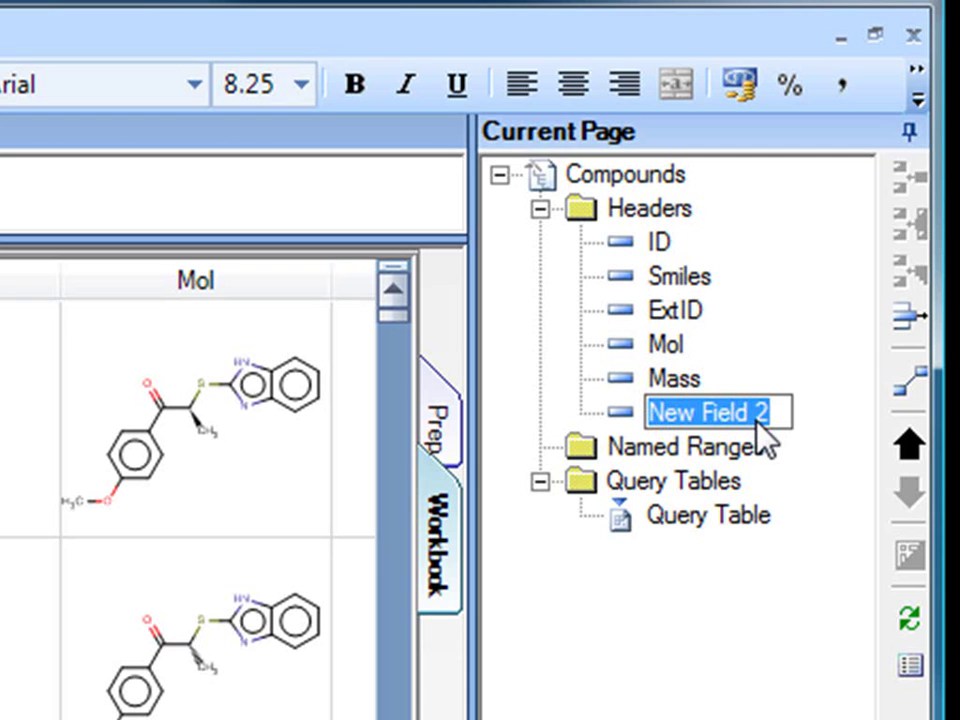
{"action": "type", "text": "Formul"}
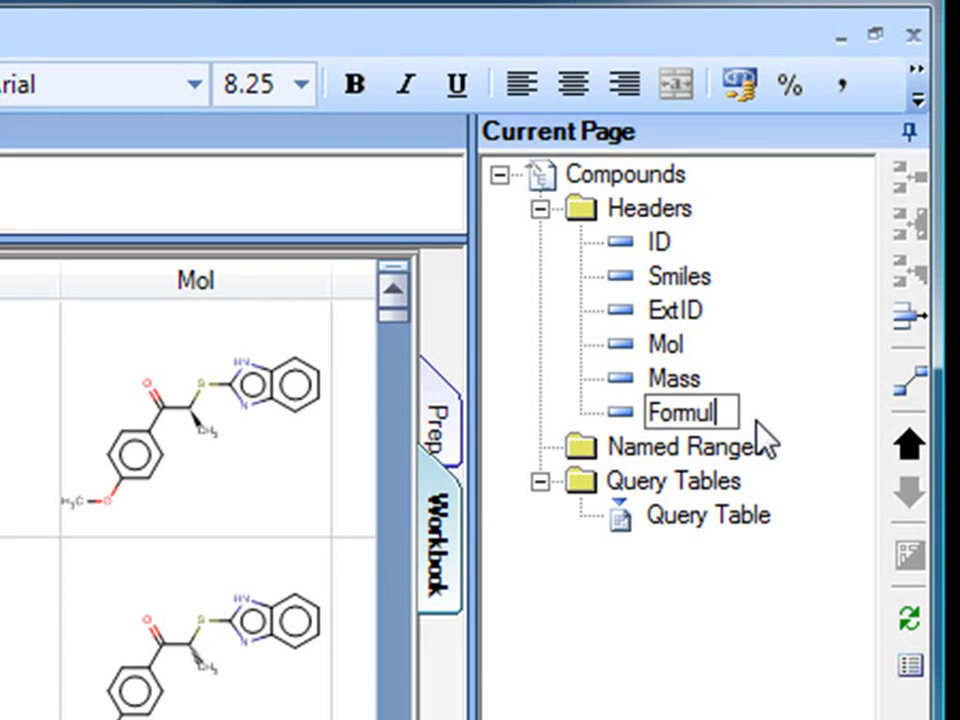
{"action": "type", "text": "a"}
{"action": "key", "text": "Return"}
{"action": "key", "text": "Up"}
{"action": "key", "text": "Up"}
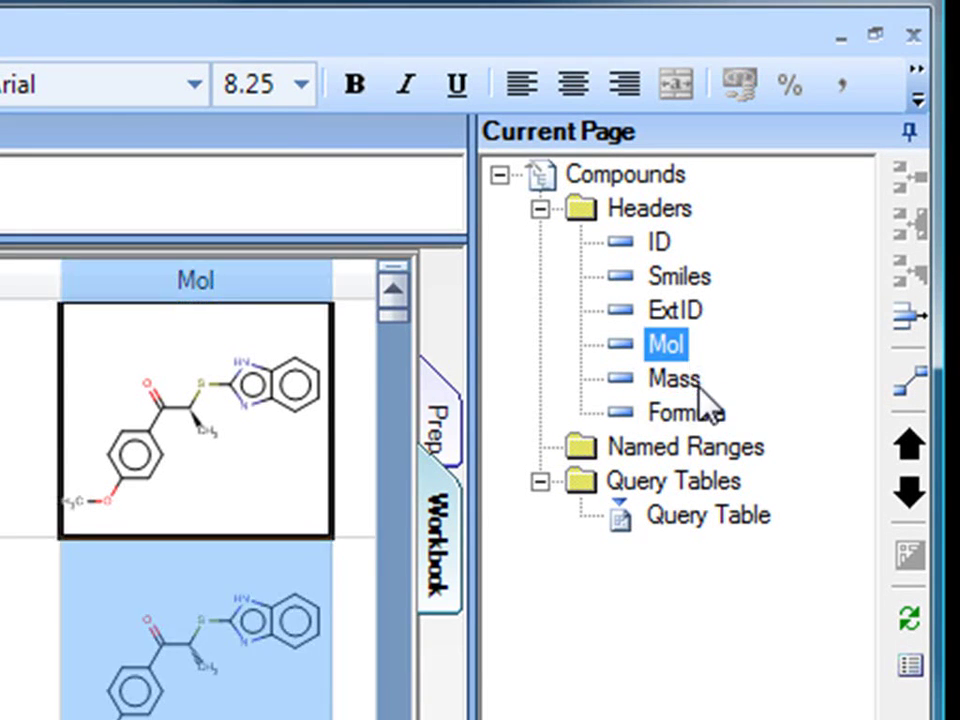
{"action": "left_click", "coordinate": [700, 386]}
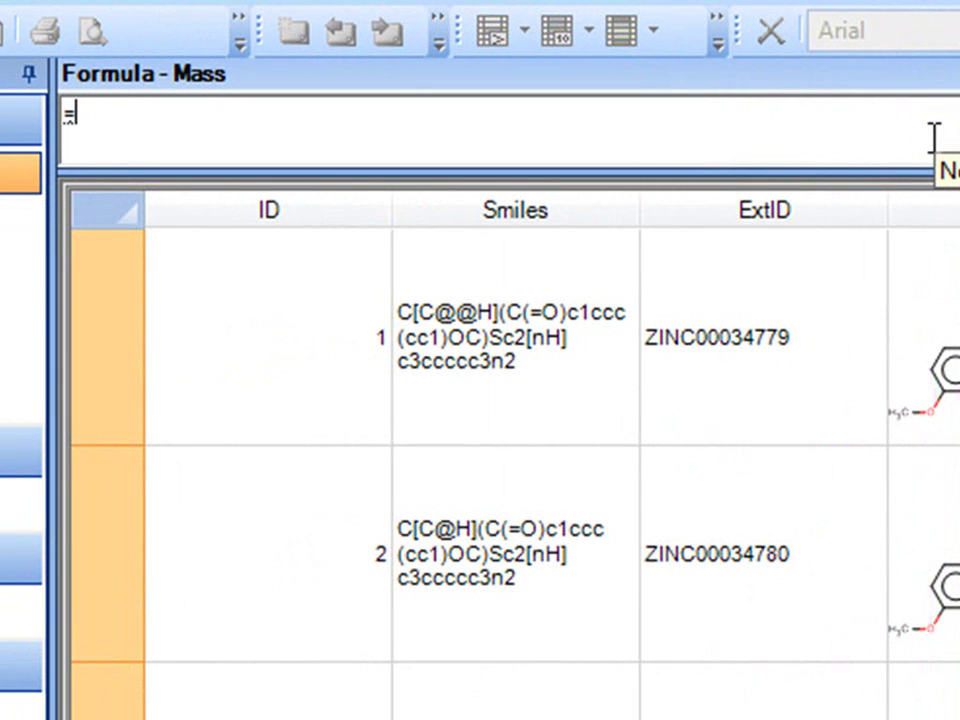
Give the Mass column the formula =Mol.Mass and check values like 312.386
{"action": "type", "text": "Mol."}
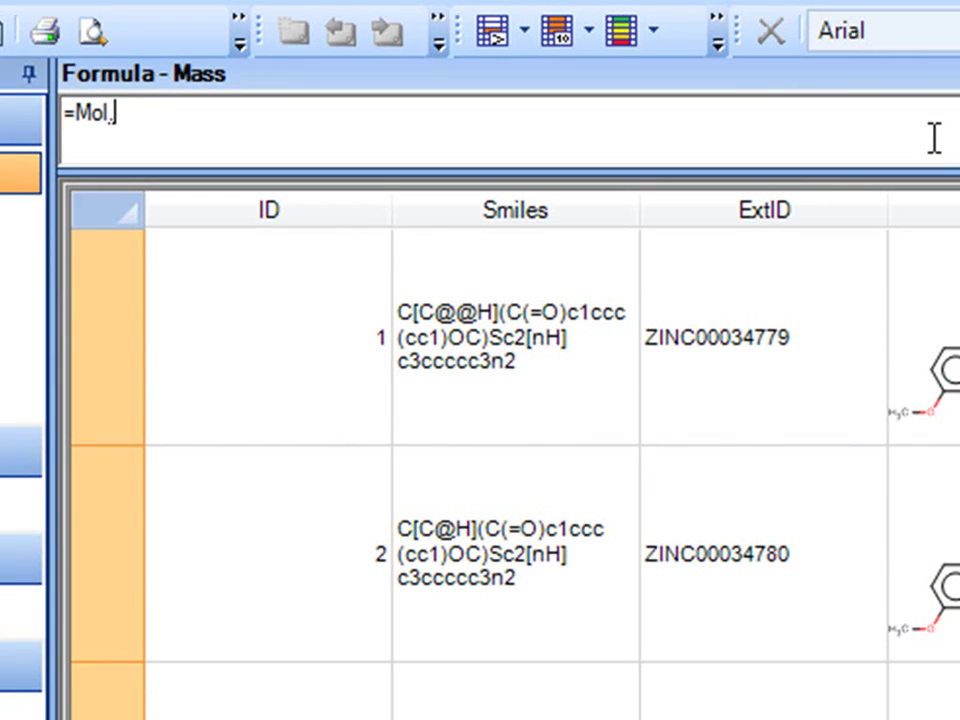
{"action": "type", "text": "Mass"}
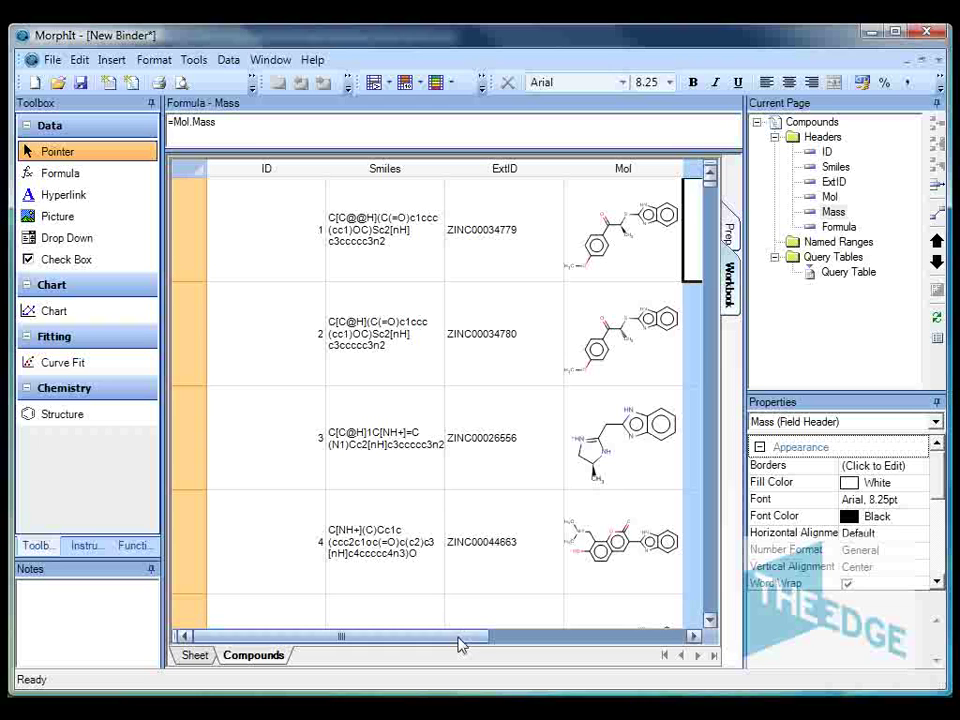
{"action": "left_click_drag", "start_coordinate": [458, 640], "coordinate": [648, 640]}
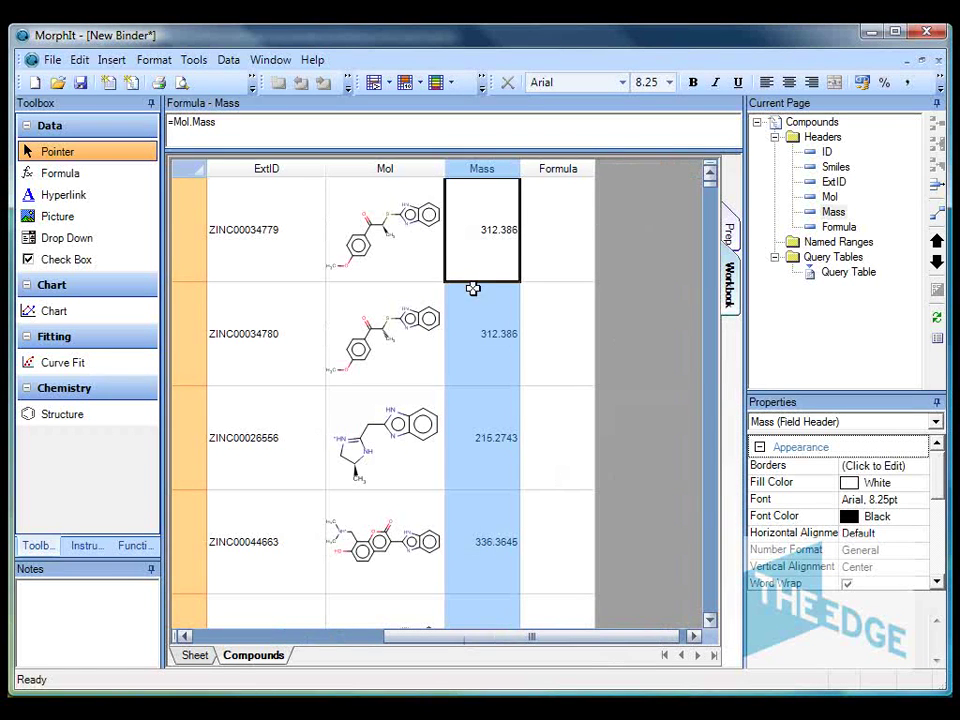
{"action": "left_click", "coordinate": [482, 329]}
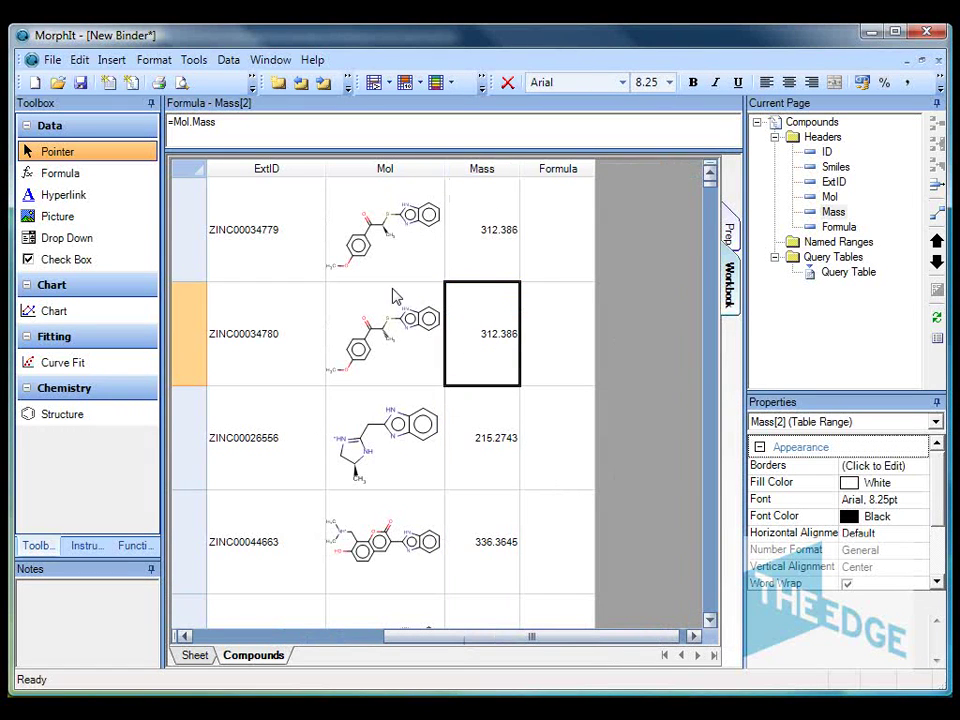
Set the Formula column to =Mol.'Structure Formula' and widen it so formulas like C17H16N2O2S fit
{"action": "left_click", "coordinate": [565, 170]}
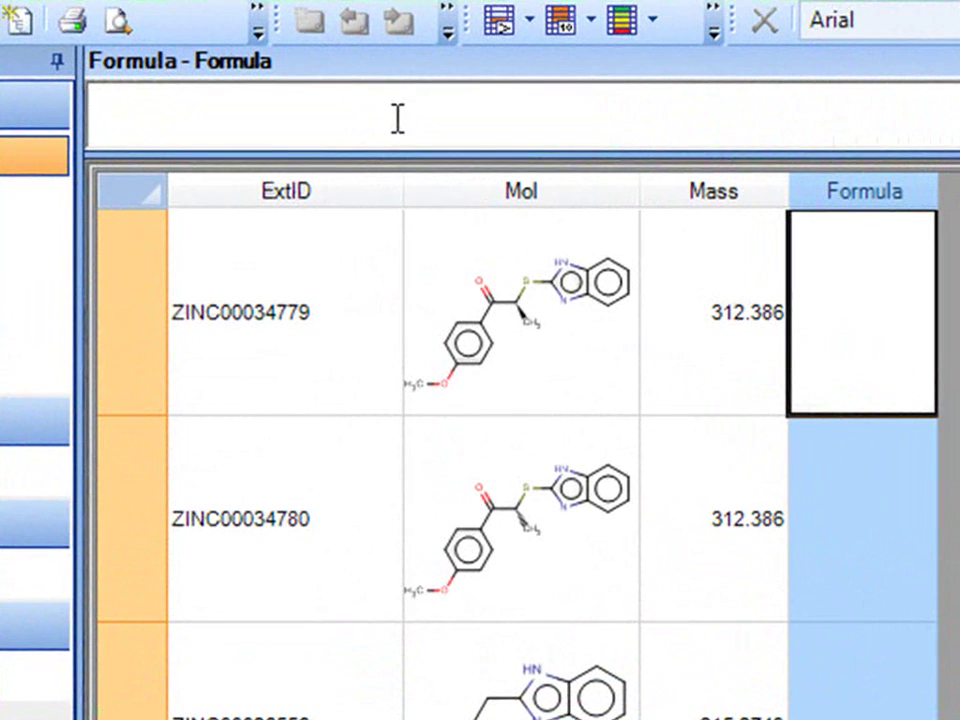
{"action": "left_click", "coordinate": [397, 118]}
{"action": "type", "text": "=Mol"}
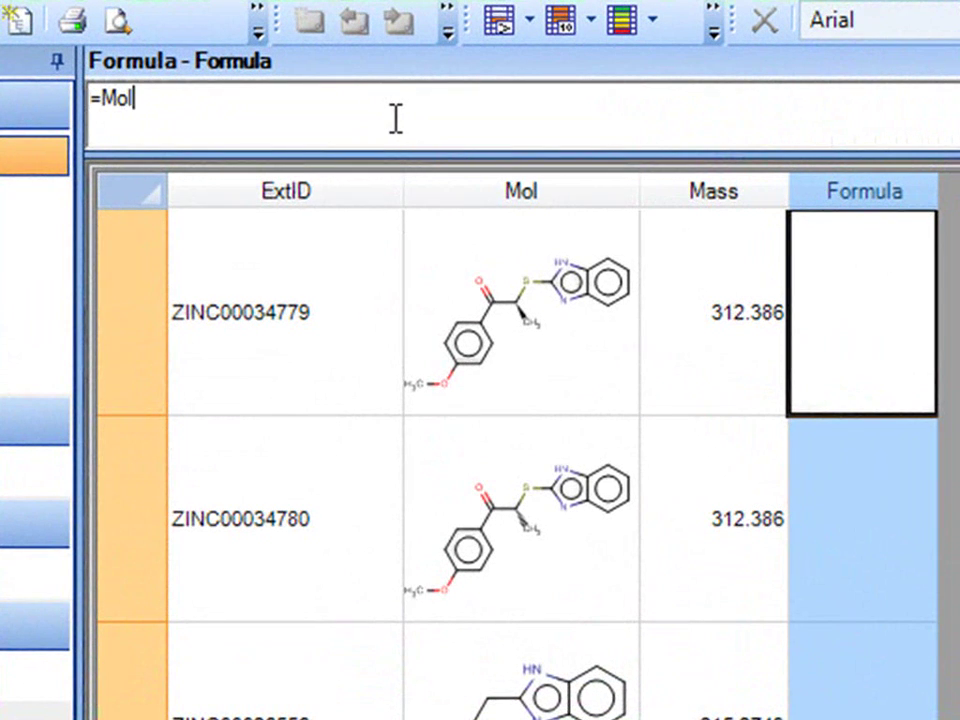
{"action": "type", "text": ",'Struc"}
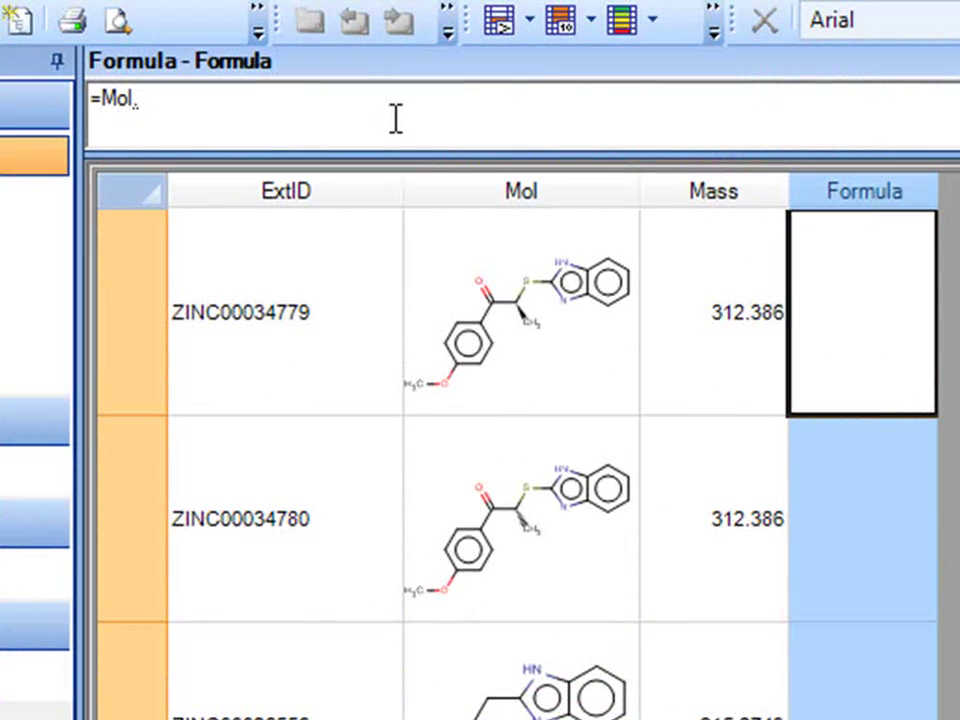
{"action": "type", "text": "ytuir"}
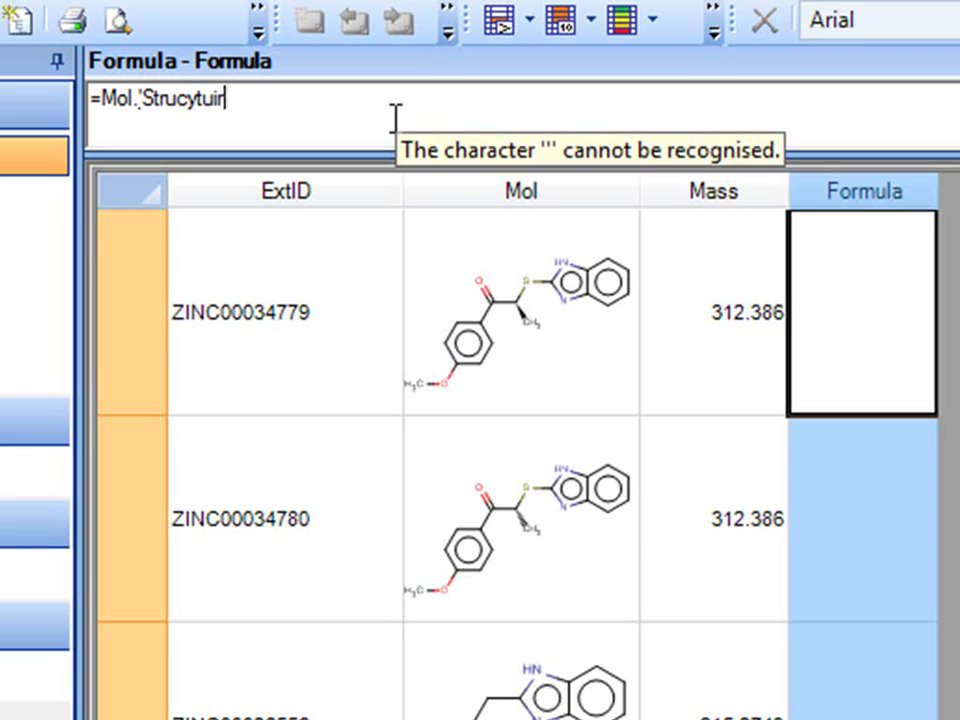
{"action": "key", "text": "BackSpace"}
{"action": "key", "text": "BackSpace"}
{"action": "key", "text": "BackSpace"}
{"action": "key", "text": "BackSpace"}
{"action": "key", "text": "BackSpace"}
{"action": "type", "text": "ture Formula"}
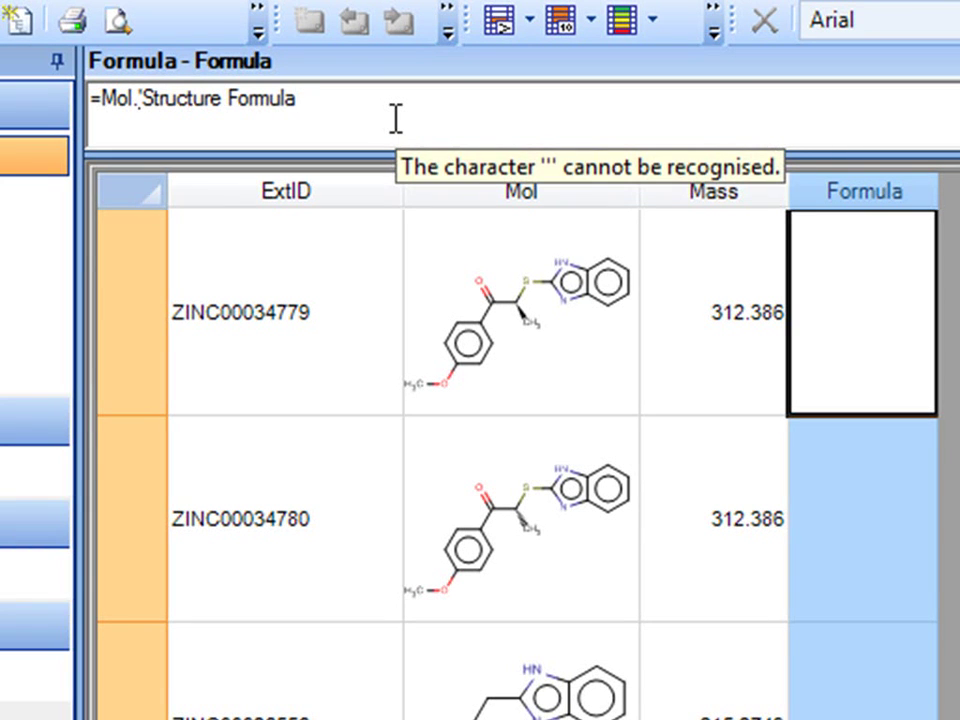
{"action": "type", "text": "'"}
{"action": "key", "text": "Return"}
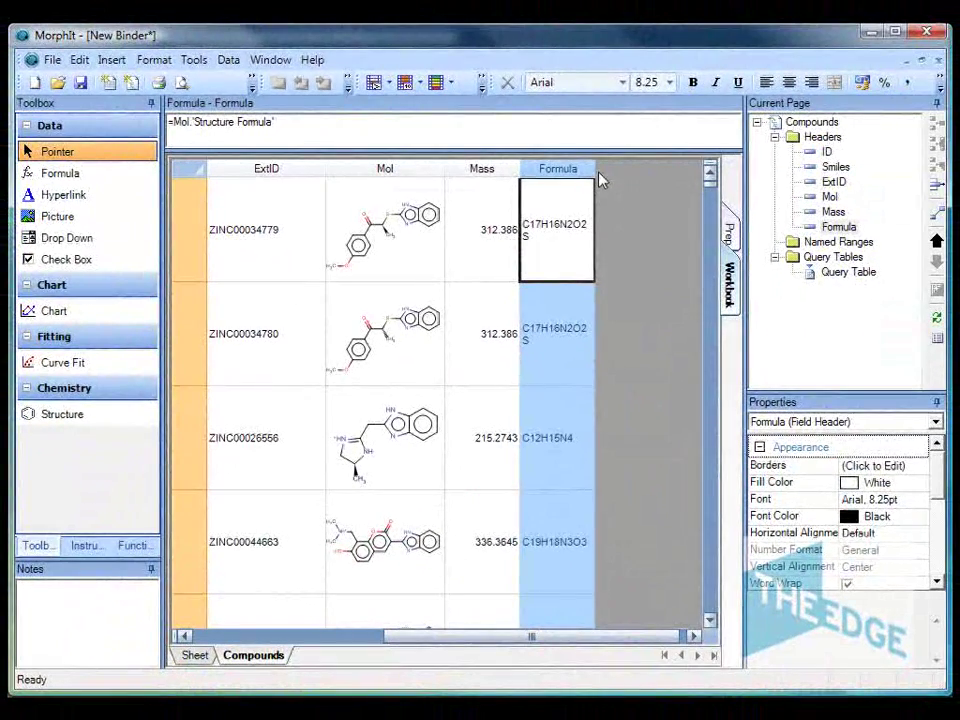
{"action": "left_click_drag", "start_coordinate": [597, 168], "coordinate": [623, 170]}
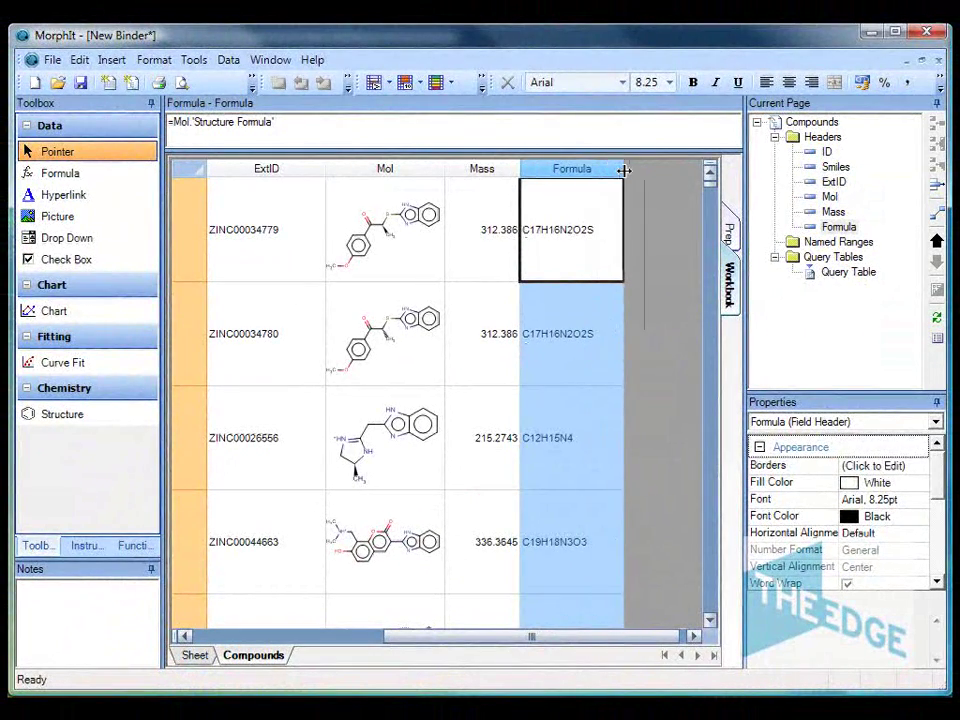
{"action": "left_click", "coordinate": [583, 298]}
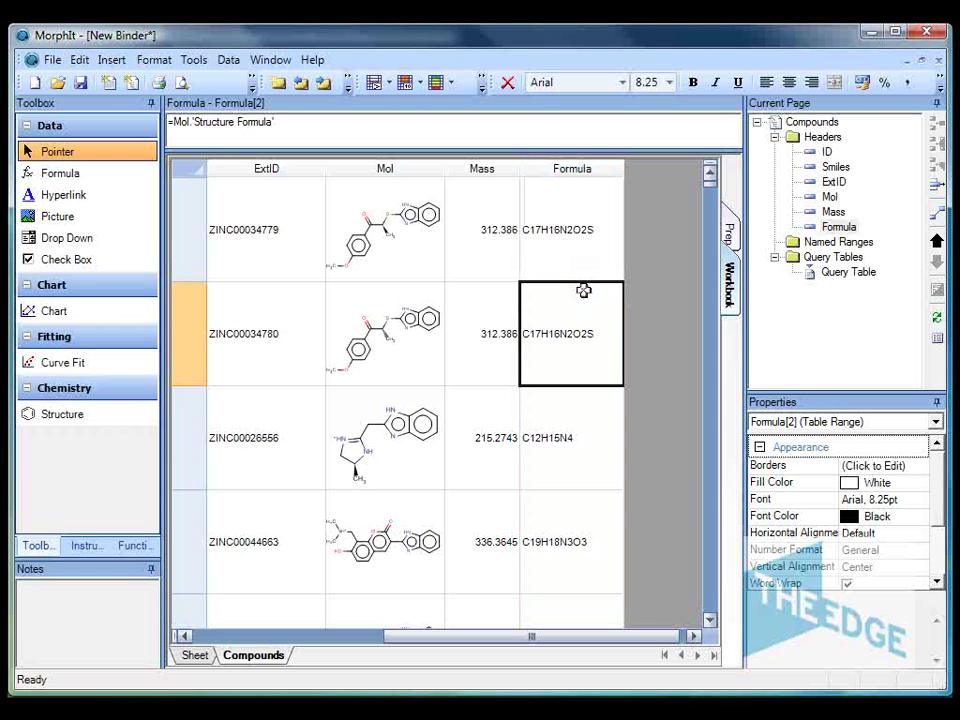
{"action": "key", "text": "Left"}
{"action": "key", "text": "Left"}
{"action": "key", "text": "Left"}
{"action": "key", "text": "Left"}
{"action": "key", "text": "Left"}
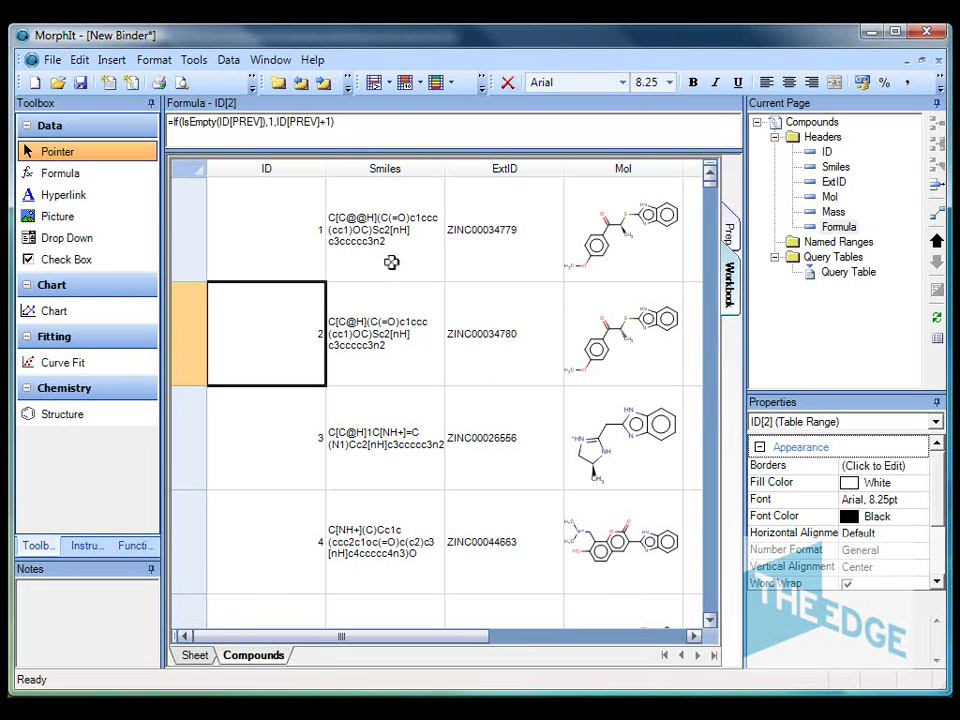
{"action": "left_click", "coordinate": [391, 255]}
{"action": "left_click", "coordinate": [378, 349]}
{"action": "left_click", "coordinate": [384, 395]}
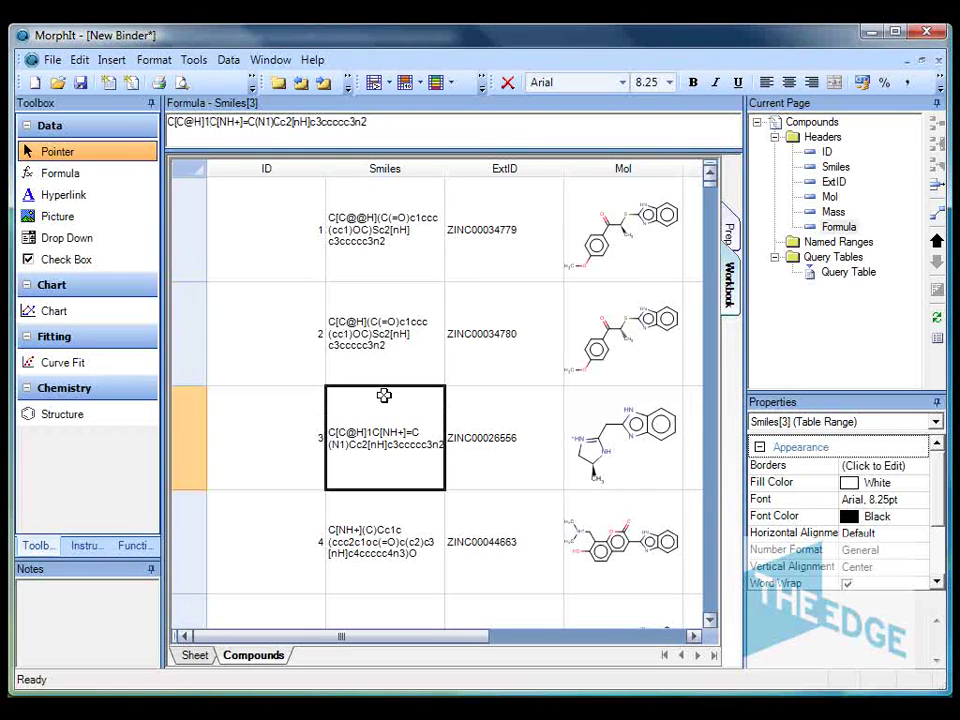
{"action": "left_click", "coordinate": [371, 337]}
{"action": "left_click", "coordinate": [380, 252]}
{"action": "left_click", "coordinate": [382, 358]}
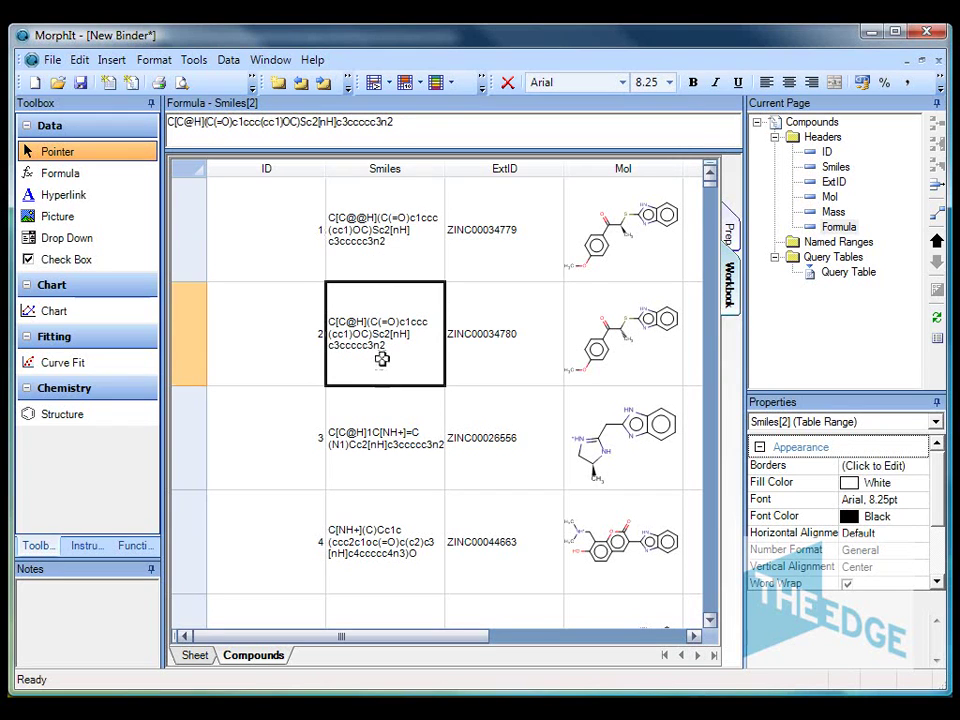
{"action": "key", "text": "Down"}
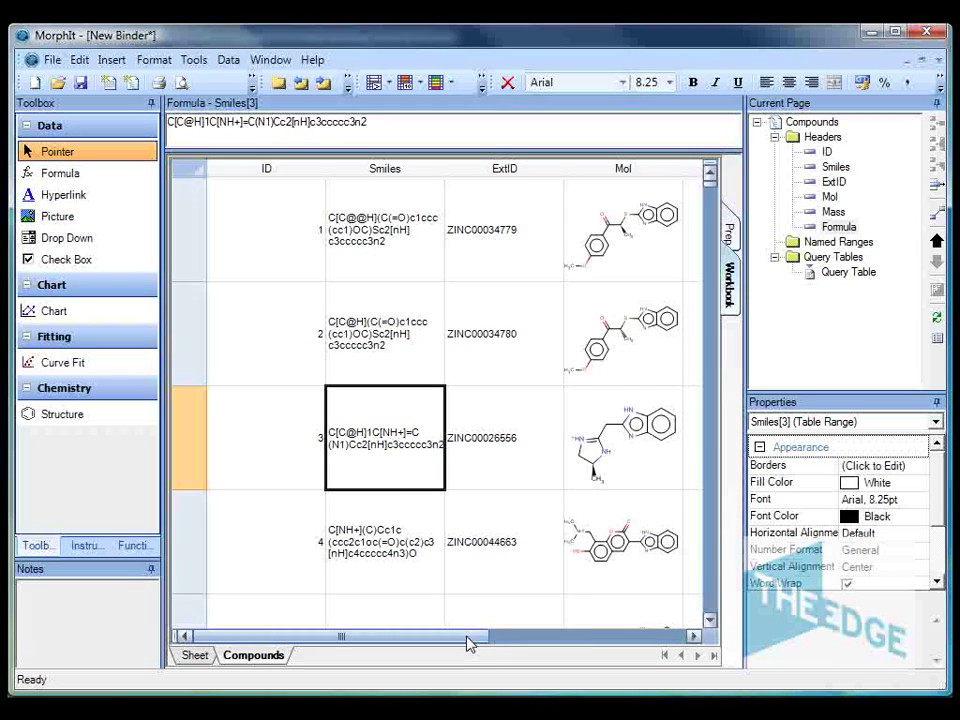
{"action": "left_click", "coordinate": [665, 636]}
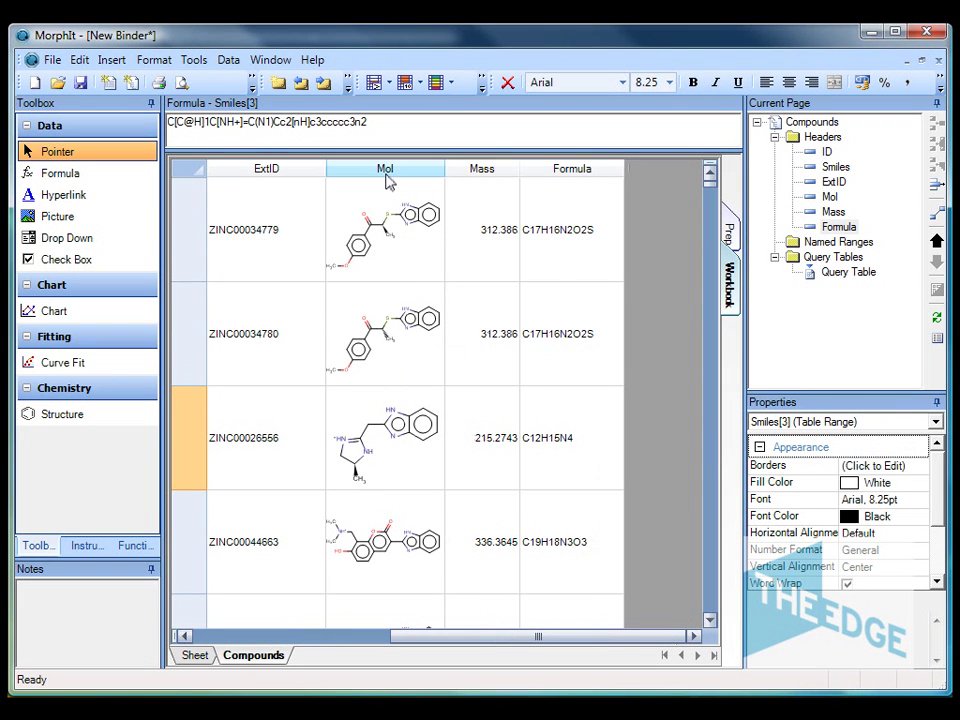
{"action": "left_click", "coordinate": [489, 274]}
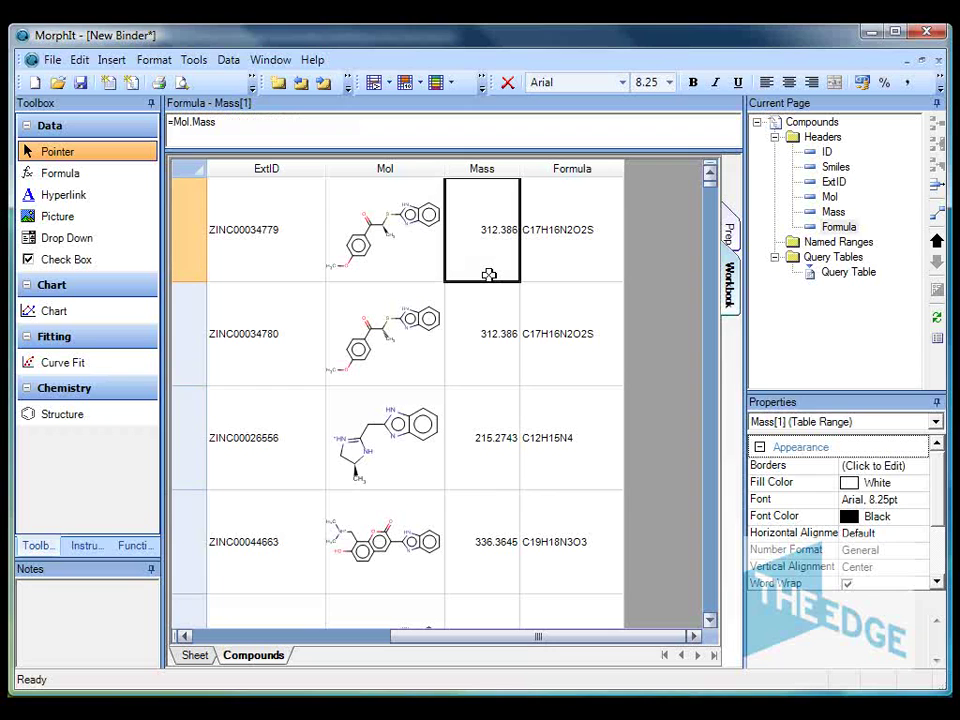
{"action": "left_click", "coordinate": [560, 258]}
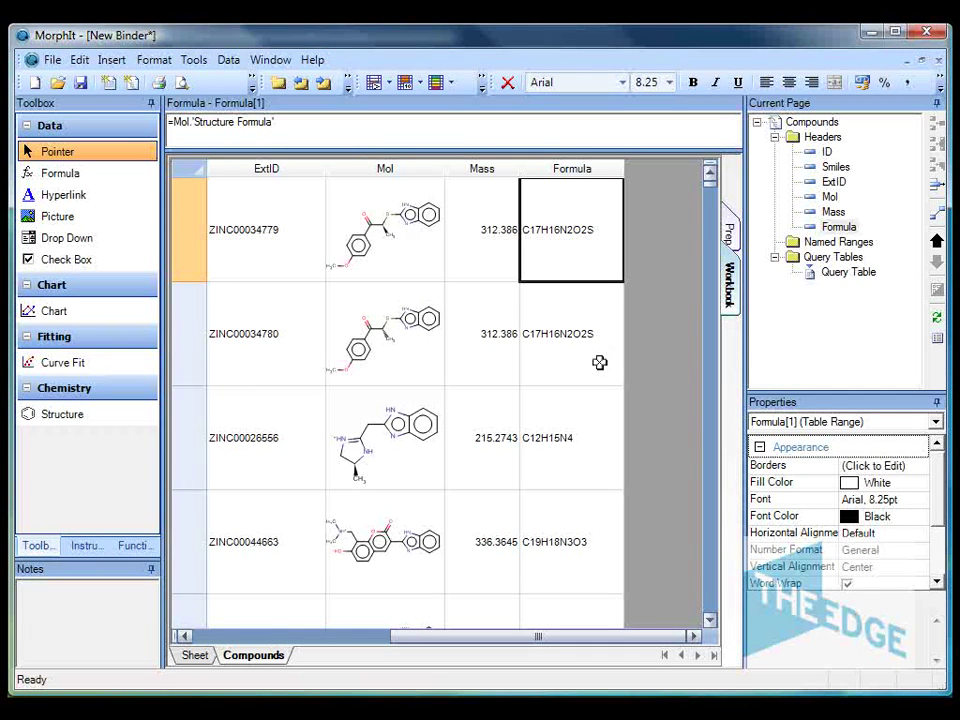
{"action": "left_click", "coordinate": [574, 463]}
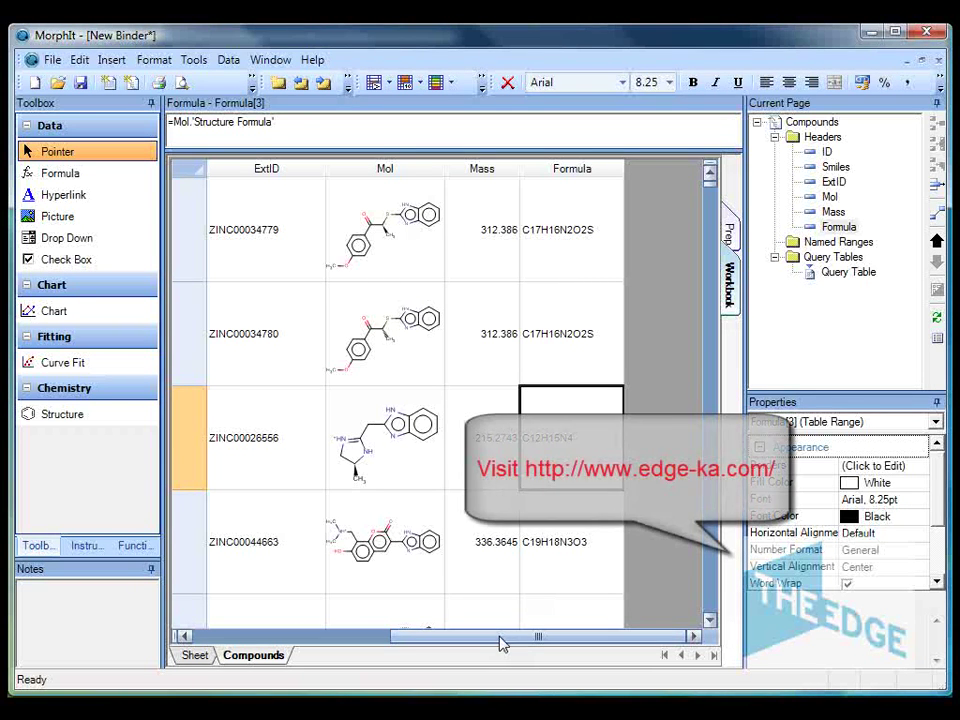
Scroll the Compounds grid back left to reveal the ID, Smiles and ExtID columns
{"action": "left_click_drag", "start_coordinate": [503, 642], "coordinate": [267, 641]}
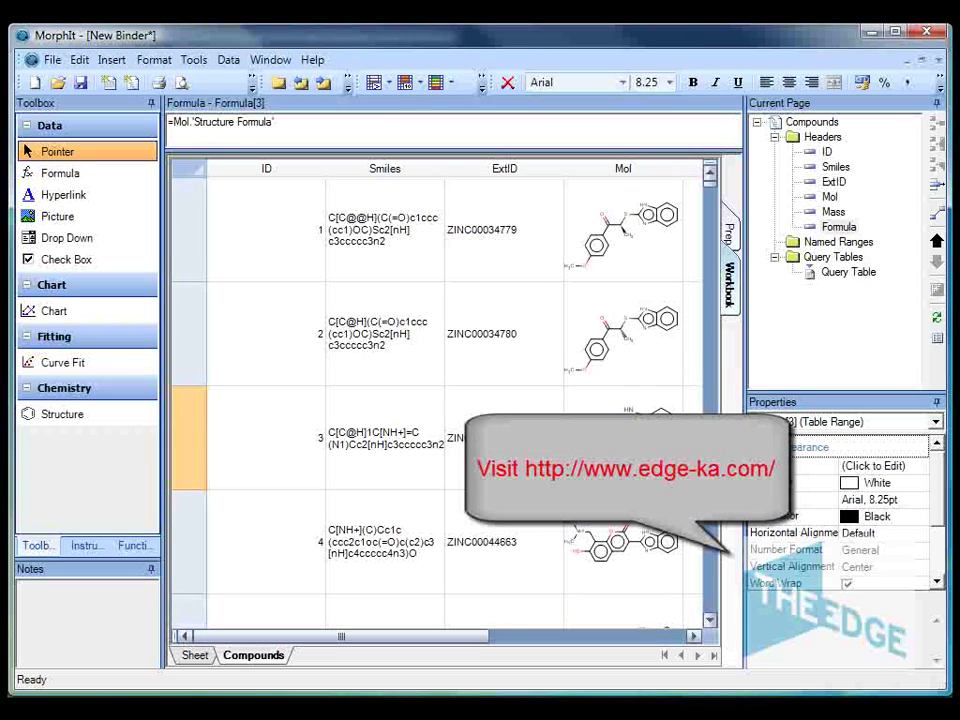